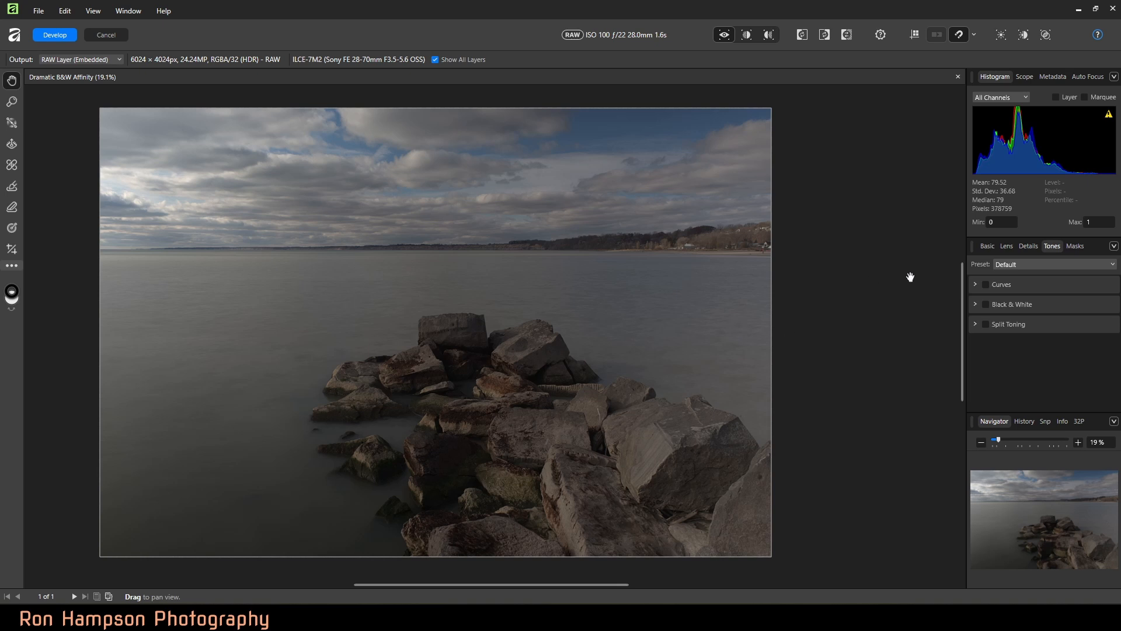
Step: Raise the photo's exposure to about 1.414 in the basic develop adjustments
{"action": "left_click", "coordinate": [986, 246]}
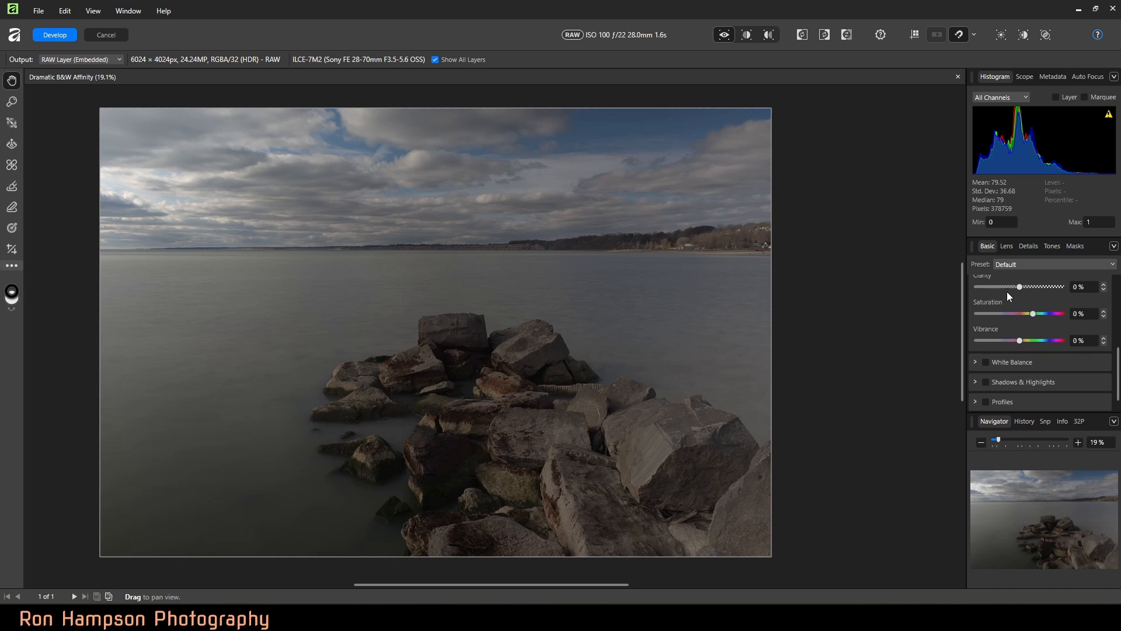
{"action": "scroll", "coordinate": [995, 303], "scroll_direction": "up", "scroll_amount": 2}
{"action": "scroll", "coordinate": [1018, 292], "scroll_direction": "up", "scroll_amount": 3}
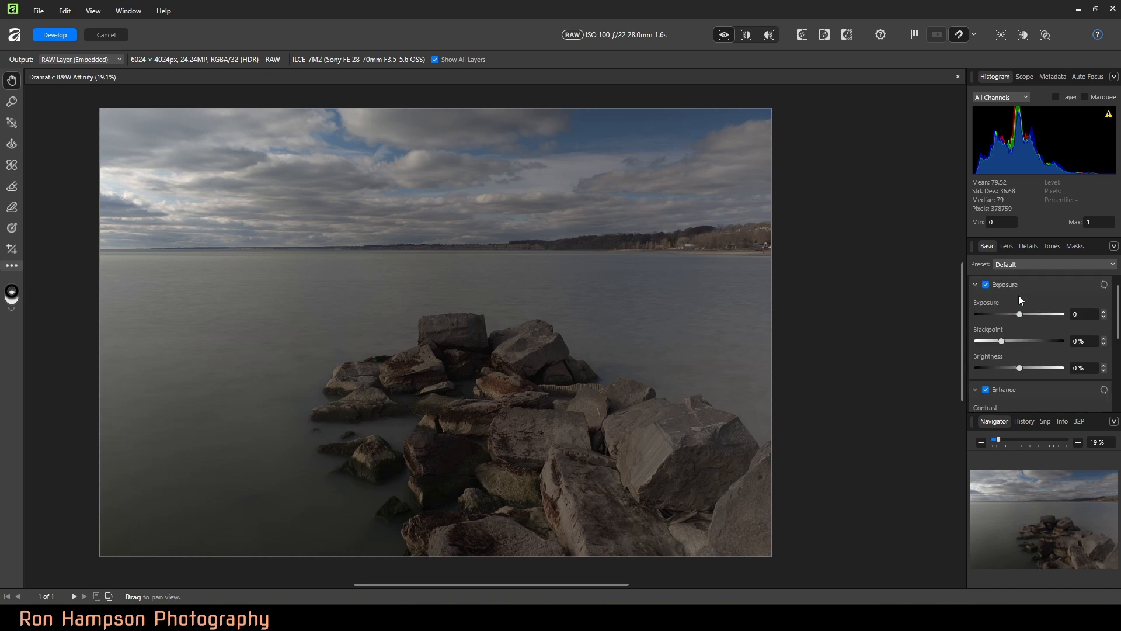
{"action": "left_click_drag", "start_coordinate": [1019, 314], "coordinate": [1032, 316]}
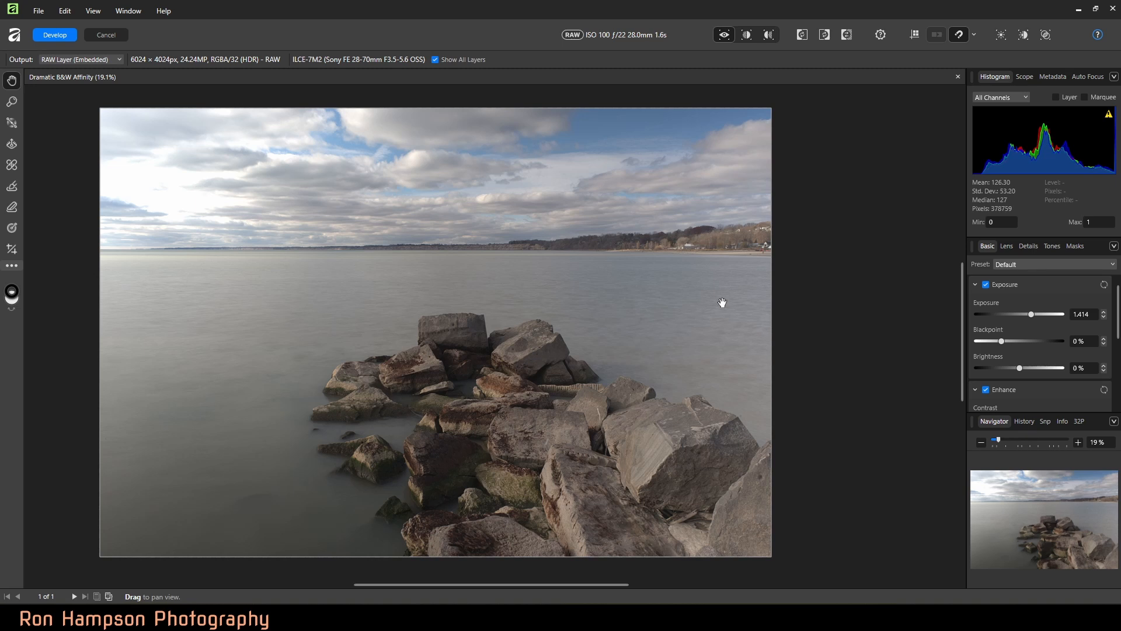
Step: Enable the Shadows & Highlights adjustment and lower the highlights to -79%
{"action": "scroll", "coordinate": [1018, 322], "scroll_direction": "down", "scroll_amount": 3}
{"action": "scroll", "coordinate": [1014, 341], "scroll_direction": "down", "scroll_amount": 1}
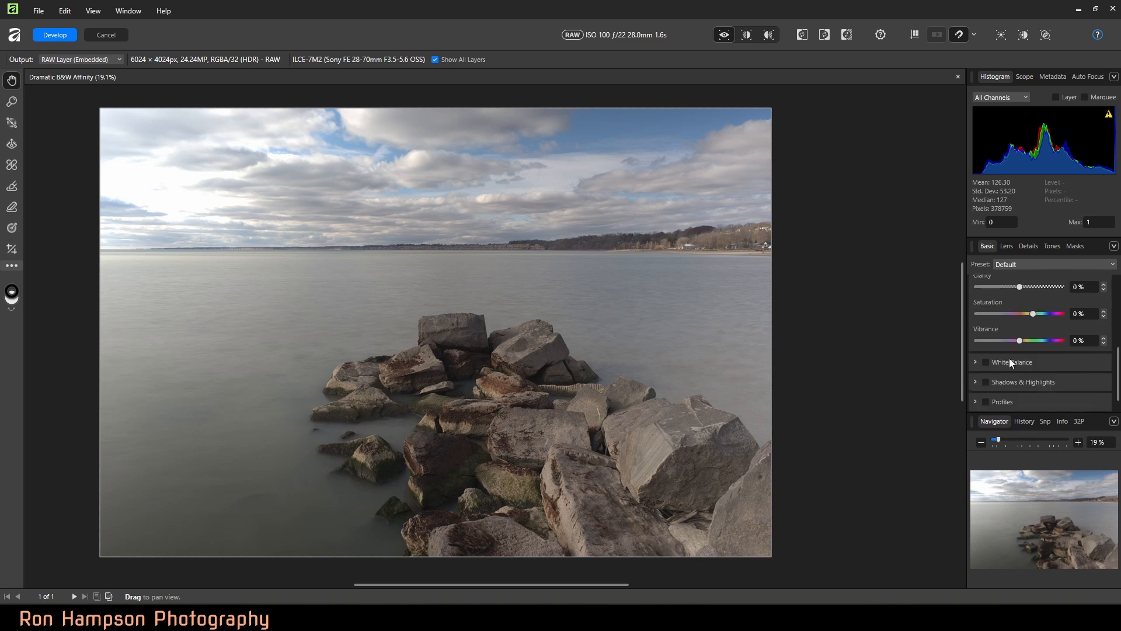
{"action": "left_click", "coordinate": [986, 383]}
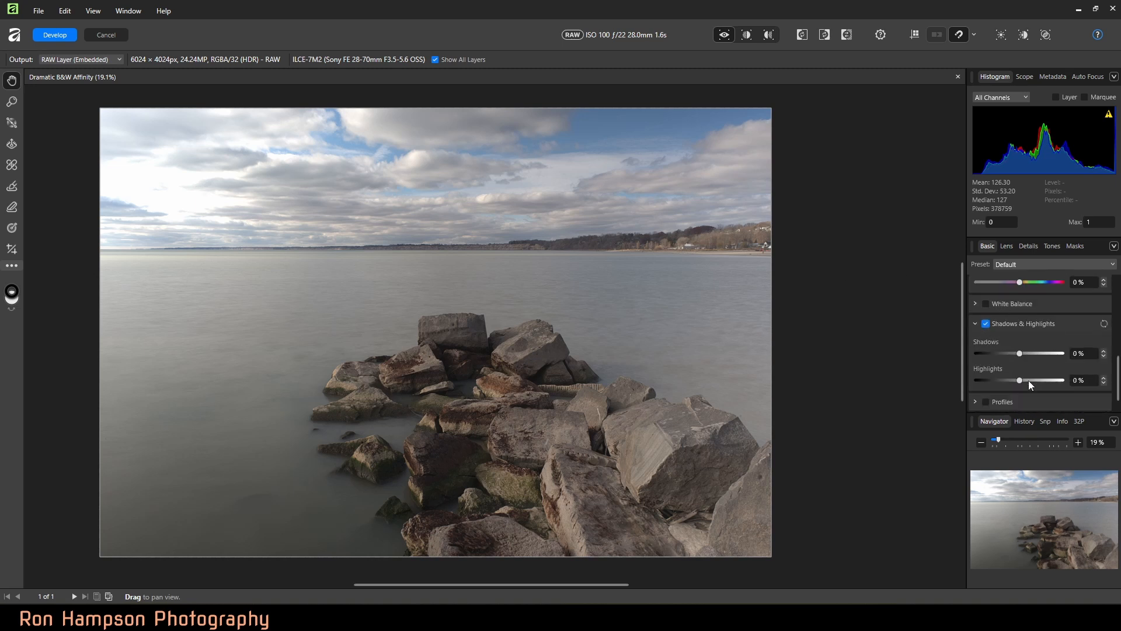
{"action": "left_click_drag", "start_coordinate": [1017, 382], "coordinate": [986, 382]}
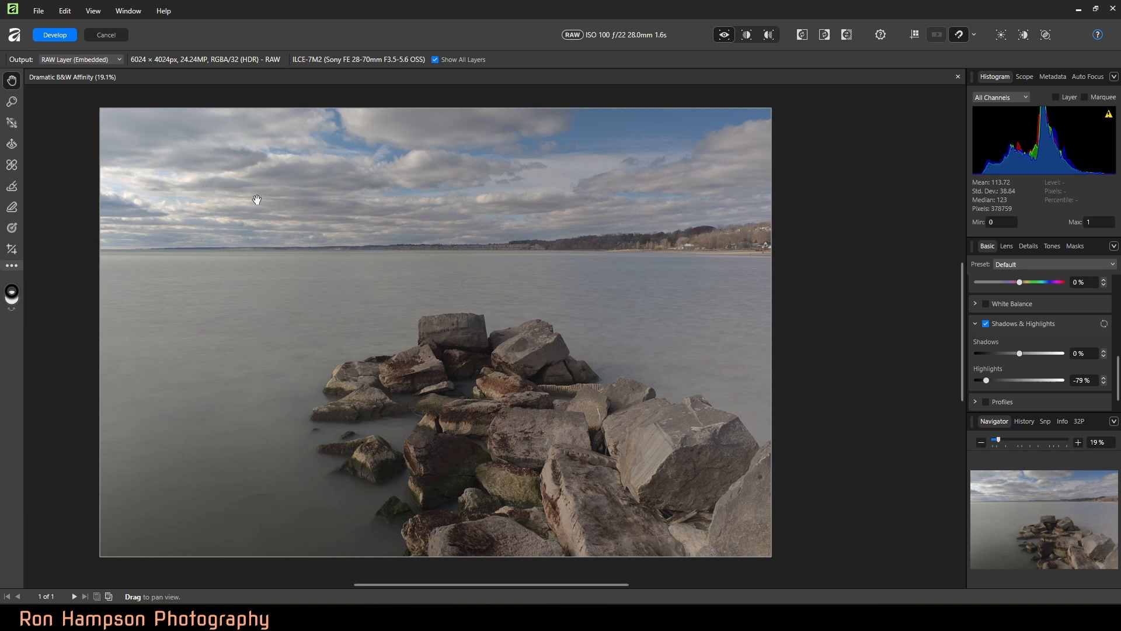
Step: Enable the Black & White tone conversion and set red to 159% and yellow to 59%
{"action": "left_click", "coordinate": [1053, 245]}
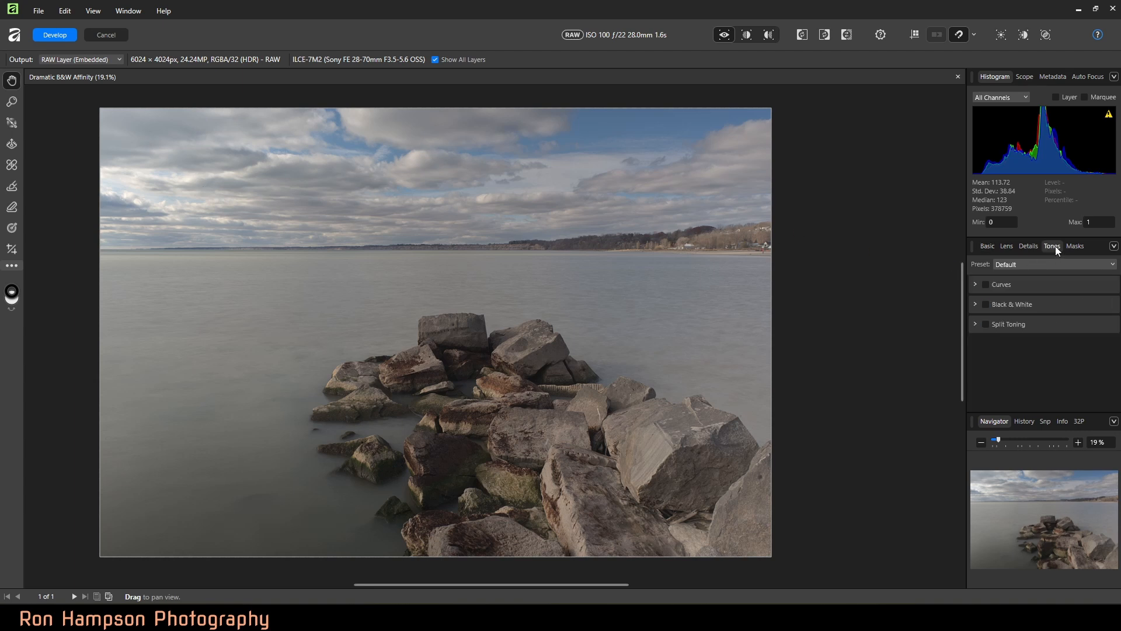
{"action": "left_click", "coordinate": [987, 303]}
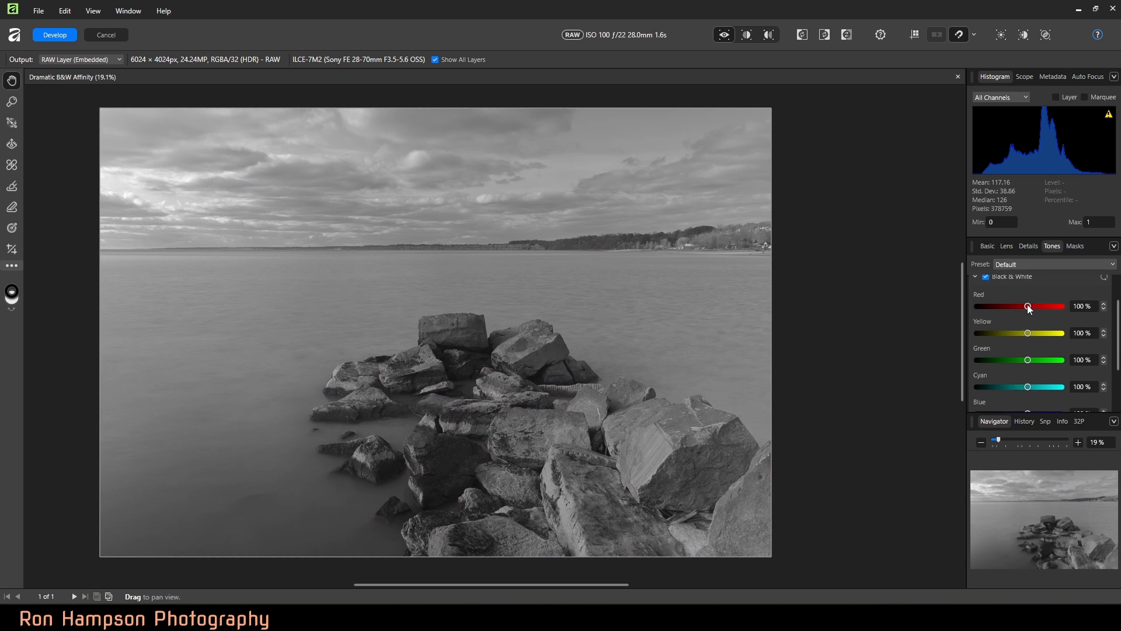
{"action": "left_click_drag", "start_coordinate": [1027, 304], "coordinate": [1038, 304]}
{"action": "left_click_drag", "start_coordinate": [1027, 333], "coordinate": [1019, 333]}
{"action": "scroll", "coordinate": [995, 354], "scroll_direction": "down", "scroll_amount": 1}
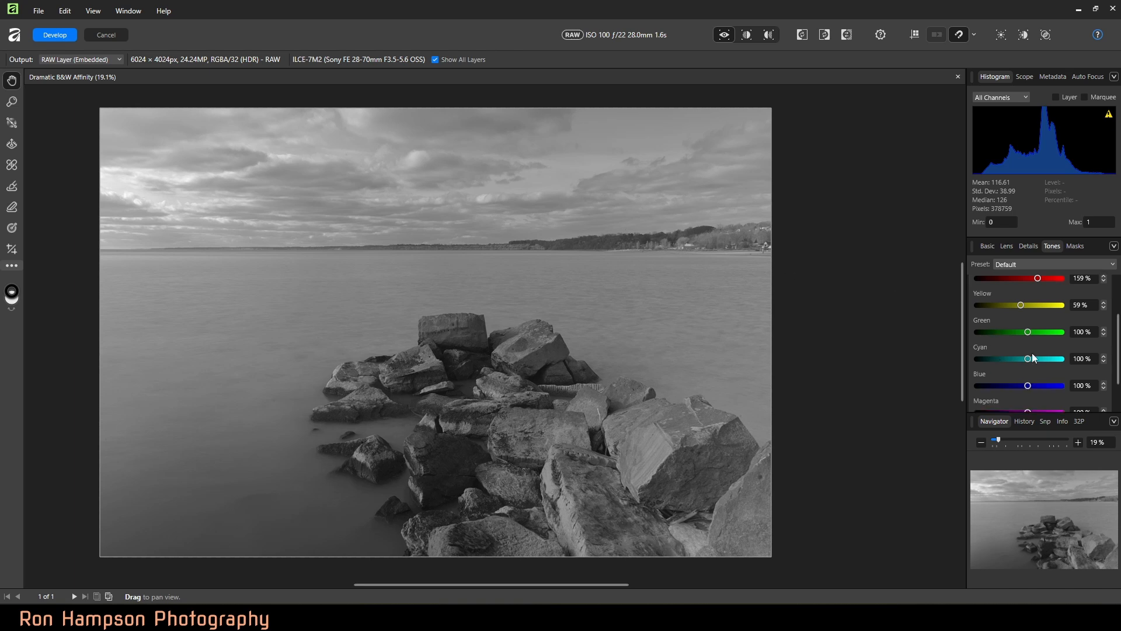
Step: Set the black-and-white cyan to -59% and blue to -103%, and develop the RAW photo
{"action": "left_click_drag", "start_coordinate": [1028, 358], "coordinate": [1000, 357]}
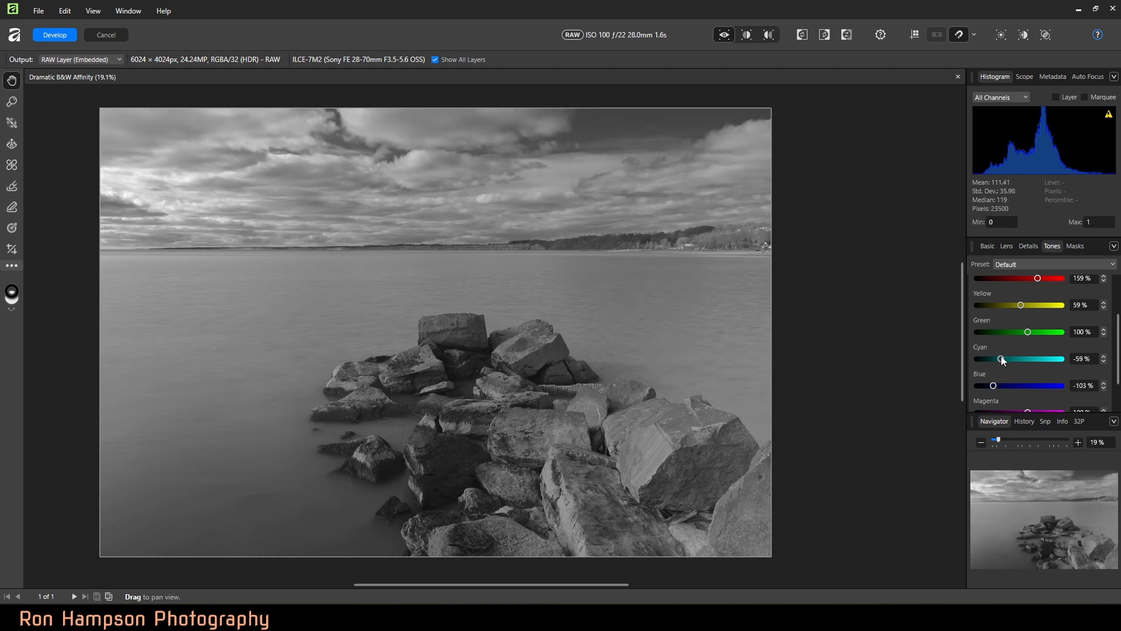
{"action": "scroll", "coordinate": [1029, 365], "scroll_direction": "down", "scroll_amount": 1}
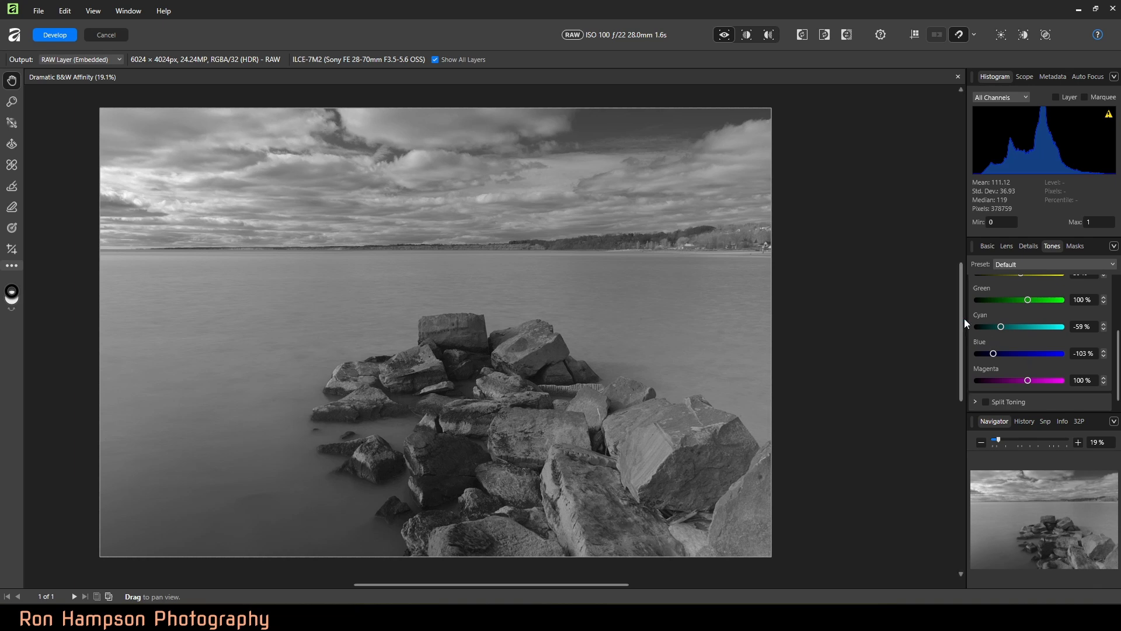
{"action": "left_click", "coordinate": [50, 36]}
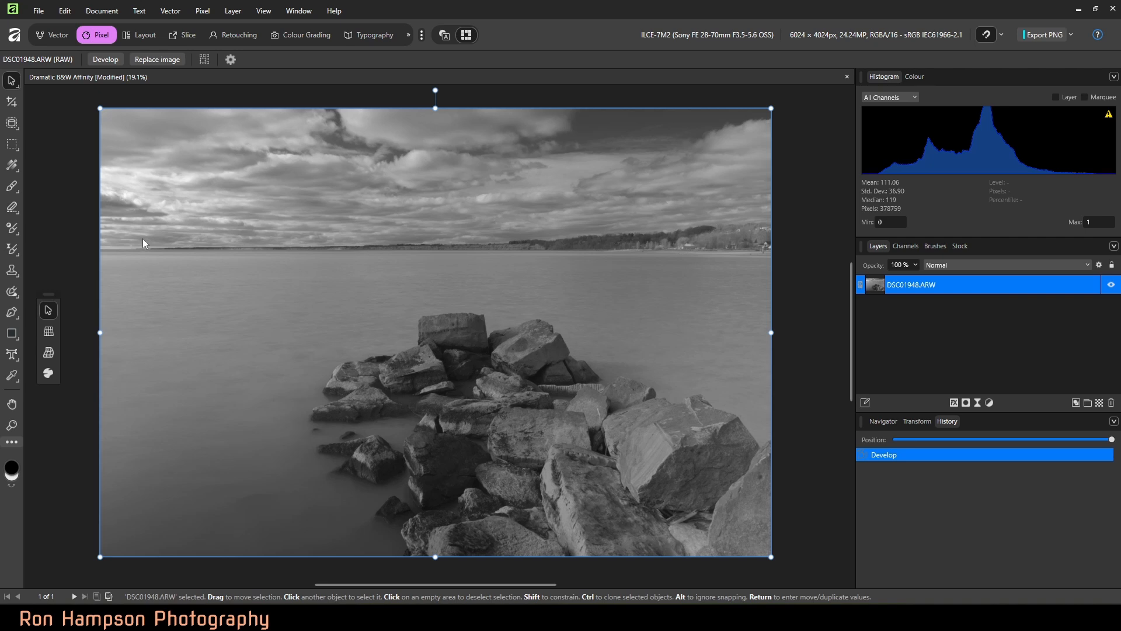
Step: Select the sky with the Object Selection tool and add a Curves adjustment restricted to it
{"action": "left_click", "coordinate": [11, 125]}
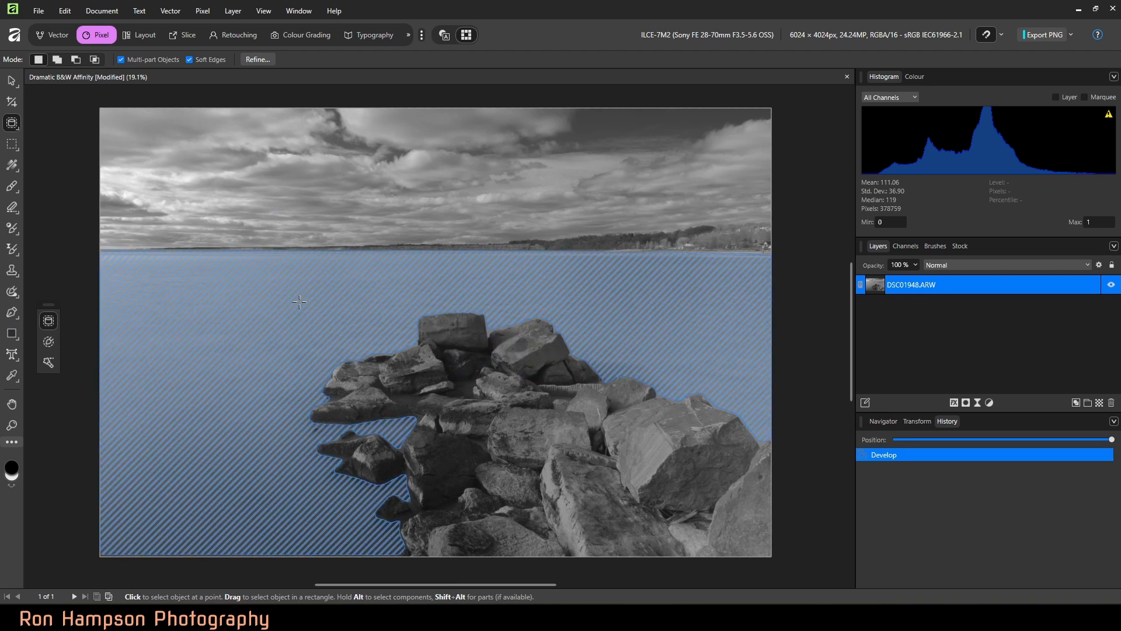
{"action": "left_click", "coordinate": [313, 189]}
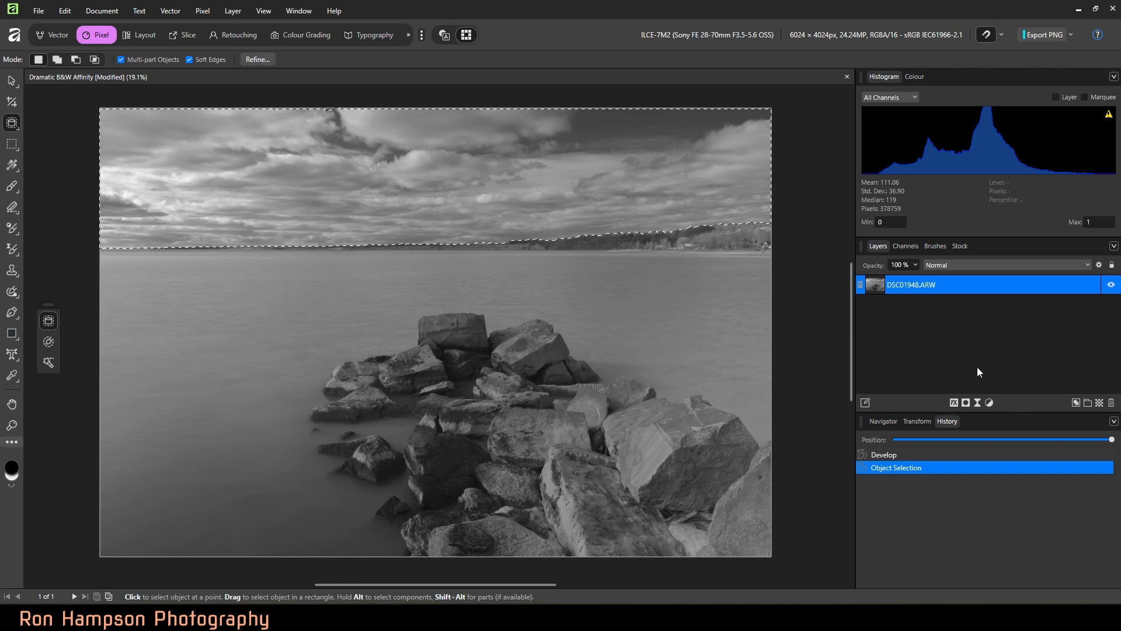
{"action": "left_click", "coordinate": [989, 402]}
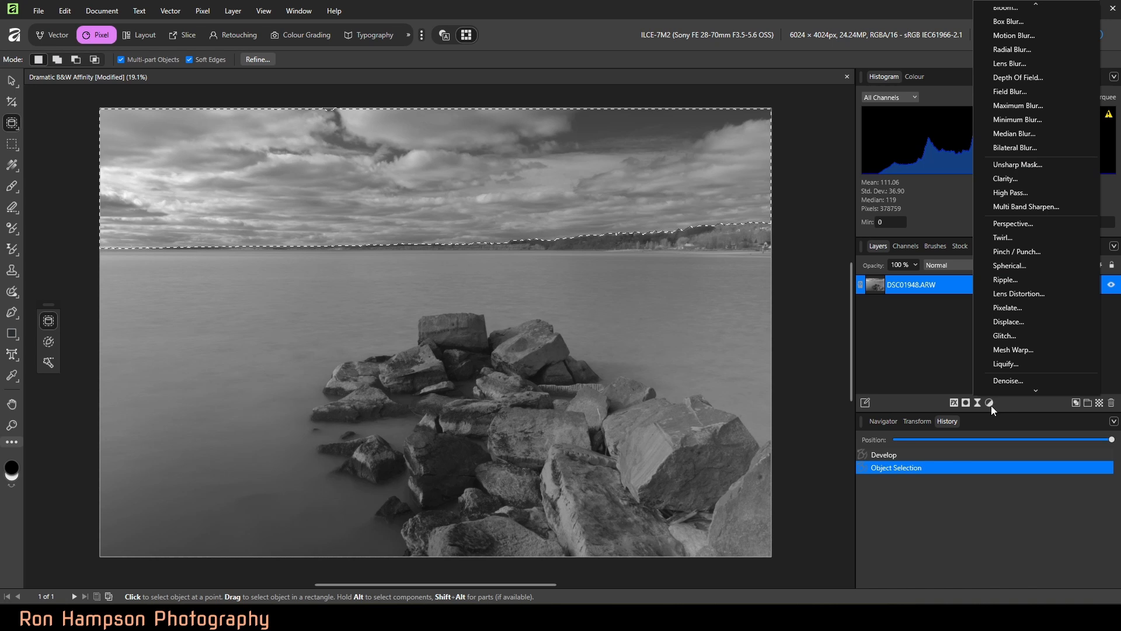
{"action": "left_click", "coordinate": [990, 403]}
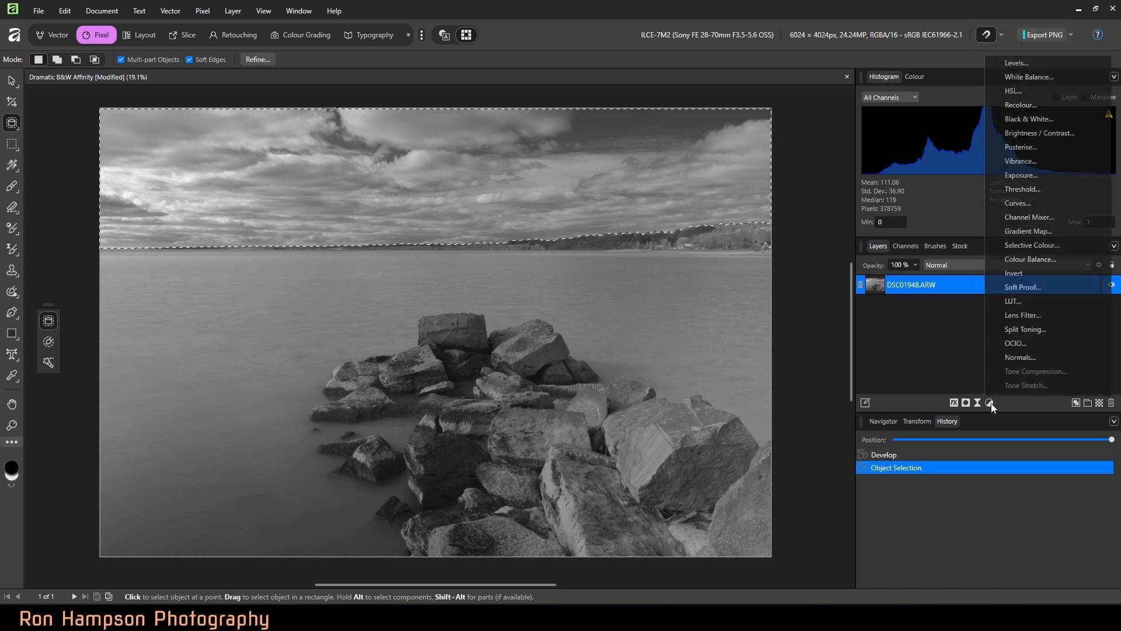
{"action": "left_click", "coordinate": [1025, 205]}
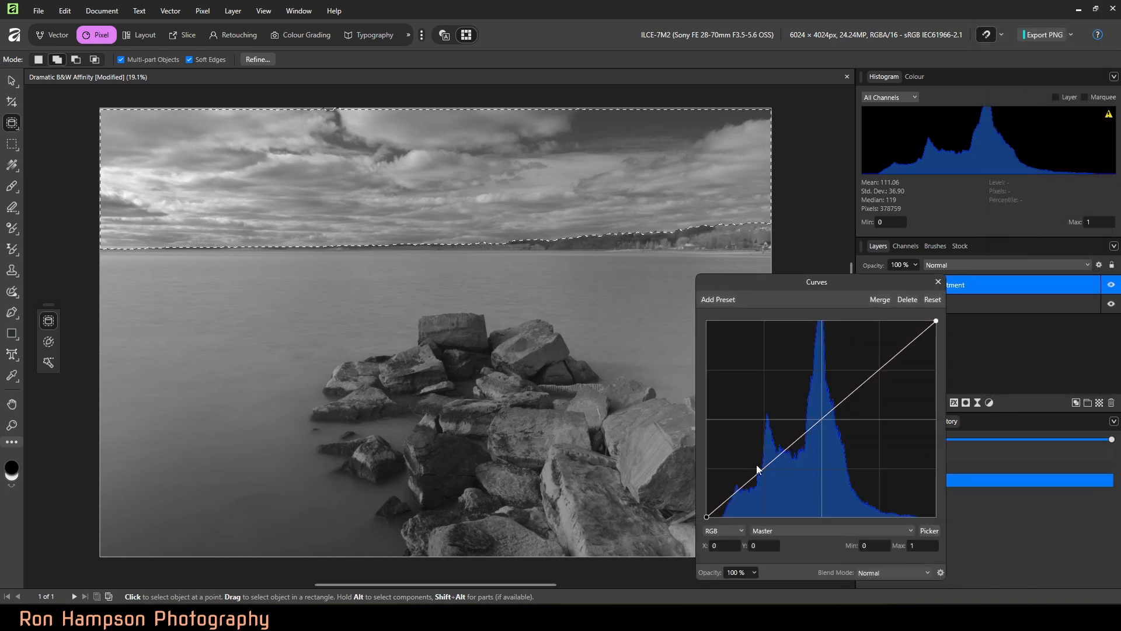
Step: Shape the sky's curve into an S, with the lower point at about 0.336, 0.112 and the upper at about 0.757, 0.785
{"action": "left_click_drag", "start_coordinate": [763, 468], "coordinate": [765, 490]}
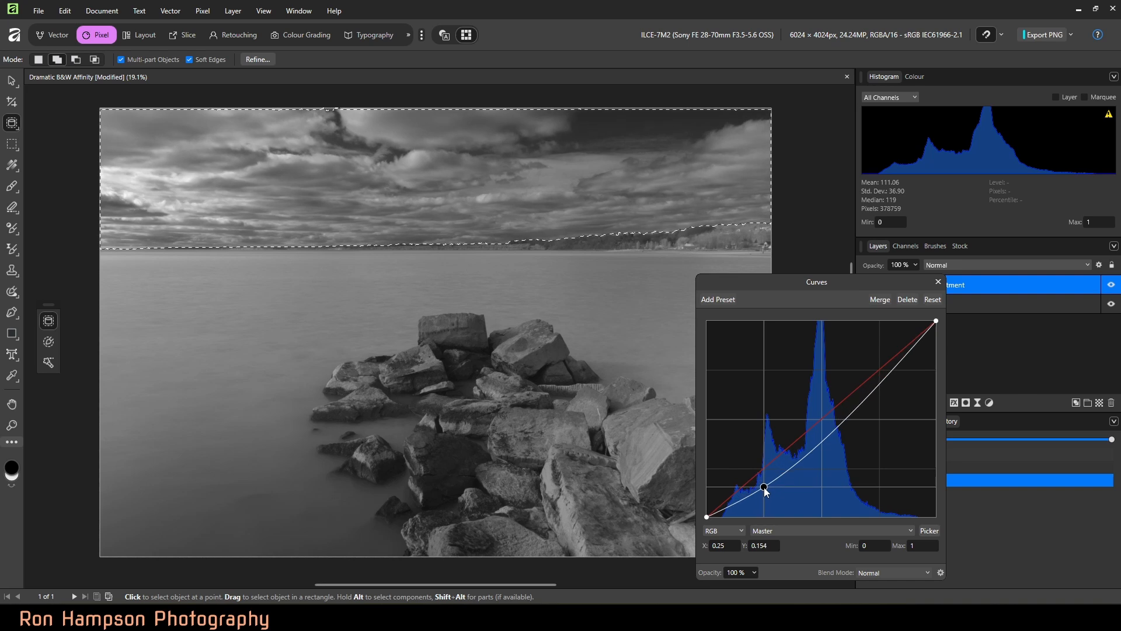
{"action": "left_click_drag", "start_coordinate": [879, 385], "coordinate": [882, 366]}
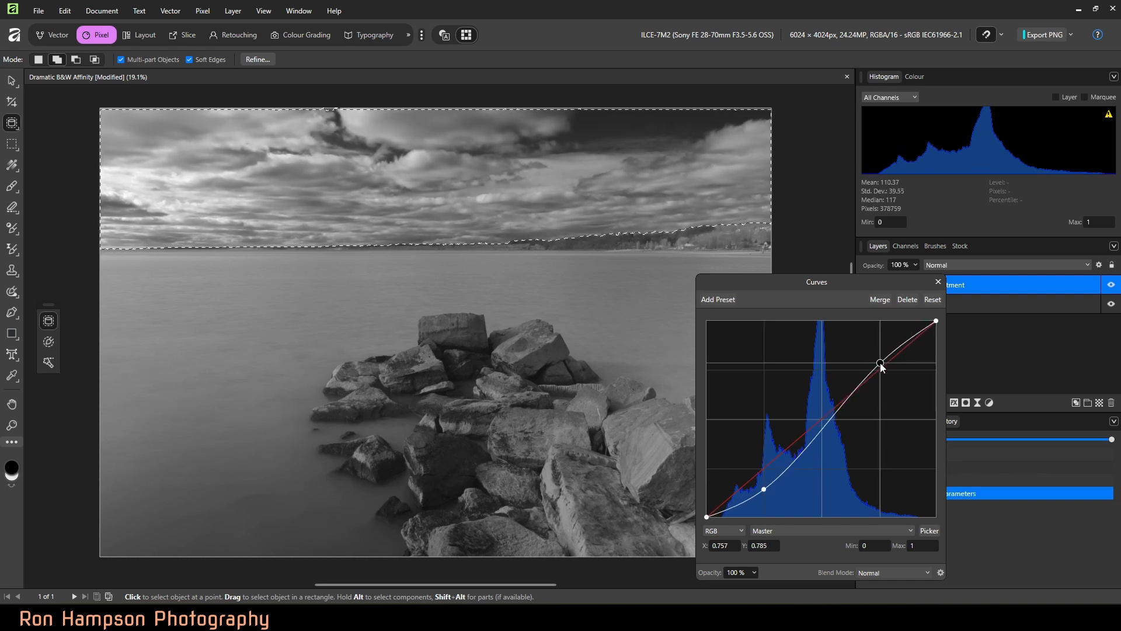
{"action": "left_click_drag", "start_coordinate": [764, 489], "coordinate": [784, 496]}
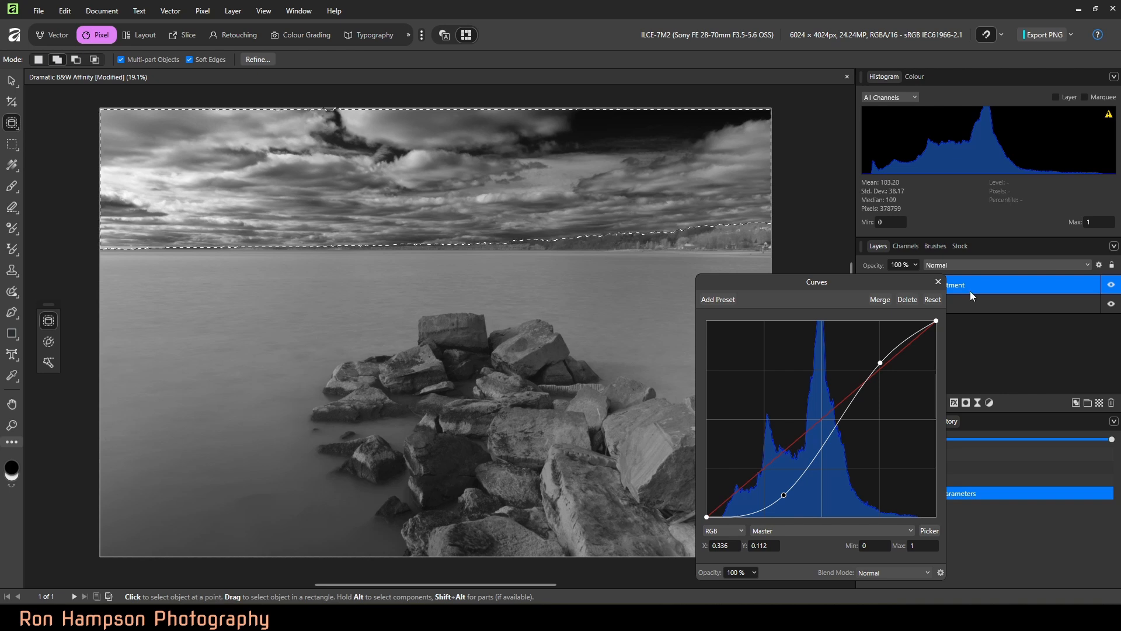
{"action": "left_click", "coordinate": [937, 283]}
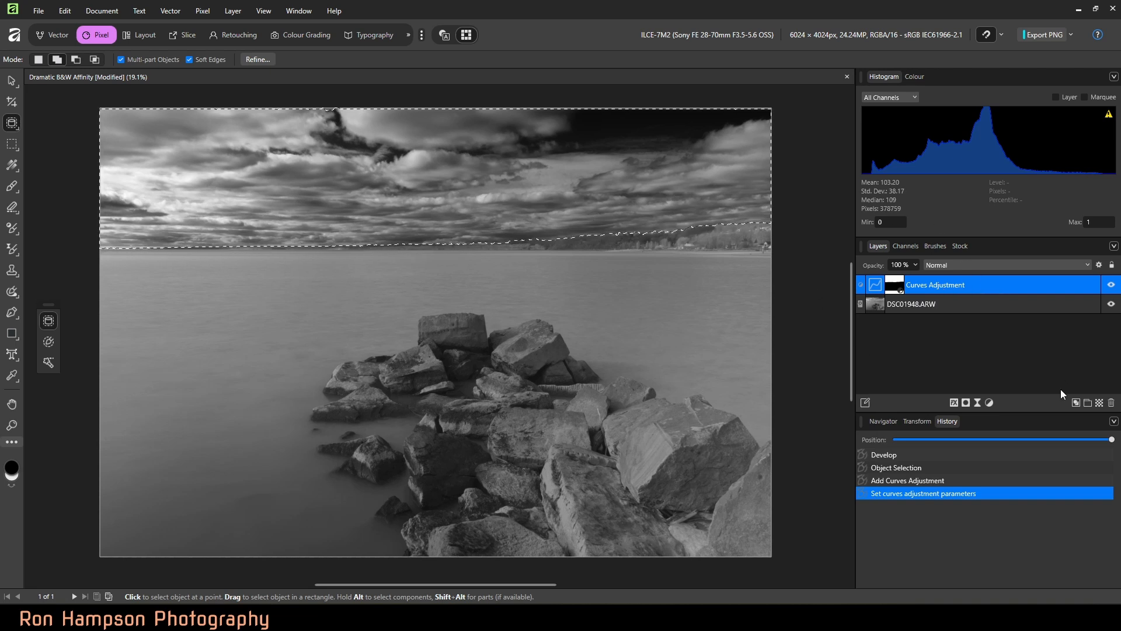
Step: Add a live Clarity filter to the selected sky and raise its strength well above zero
{"action": "left_click", "coordinate": [978, 403]}
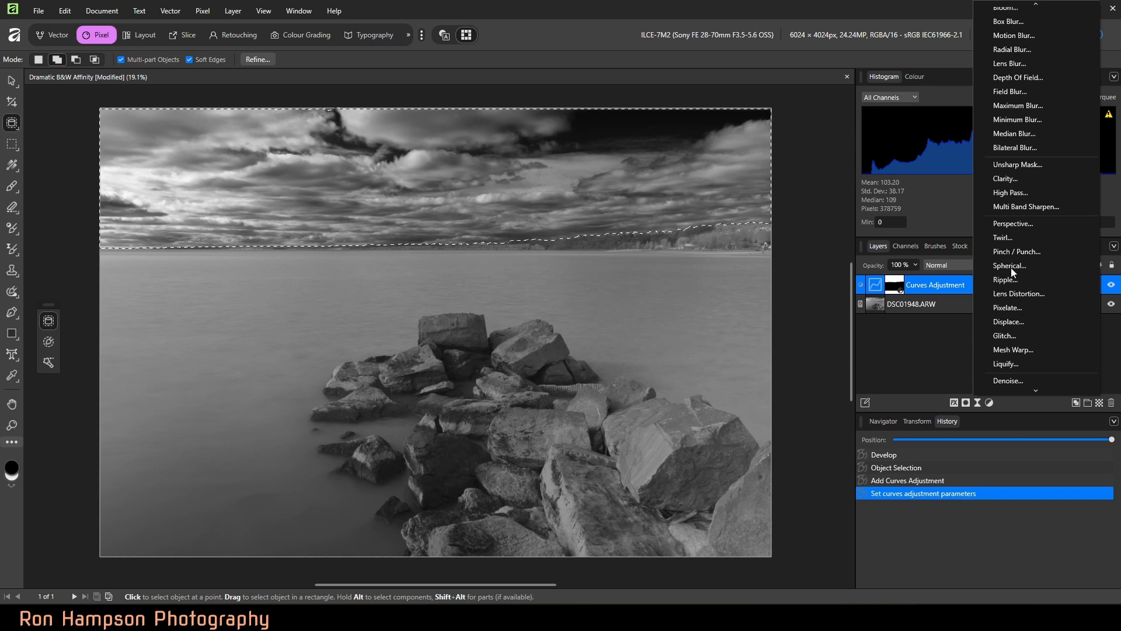
{"action": "left_click", "coordinate": [1015, 180]}
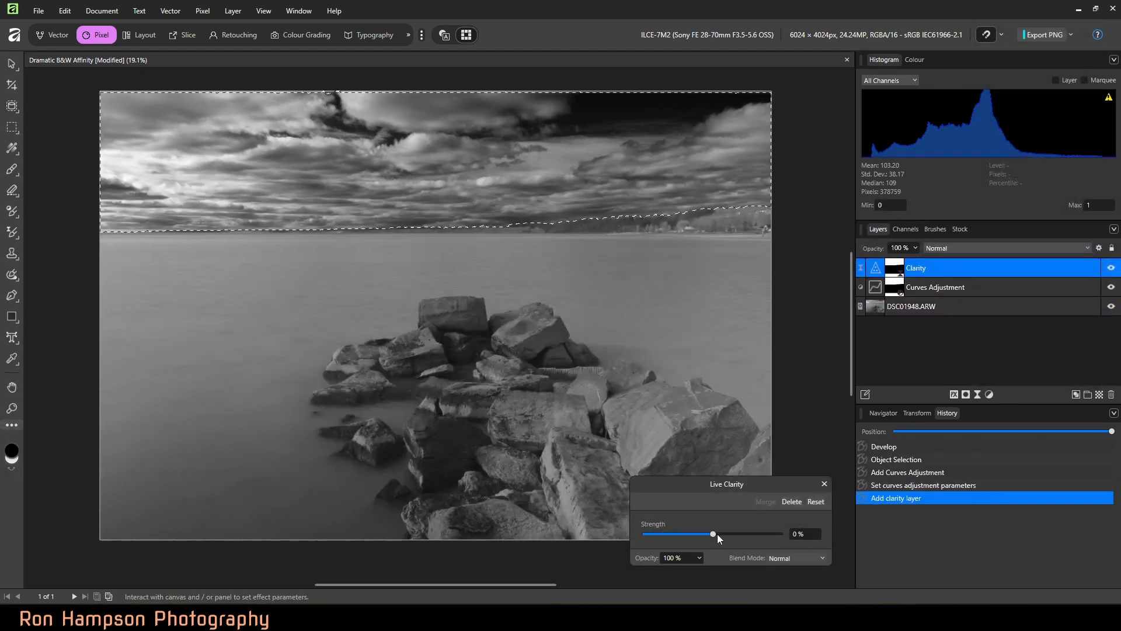
{"action": "left_click_drag", "start_coordinate": [713, 534], "coordinate": [772, 533]}
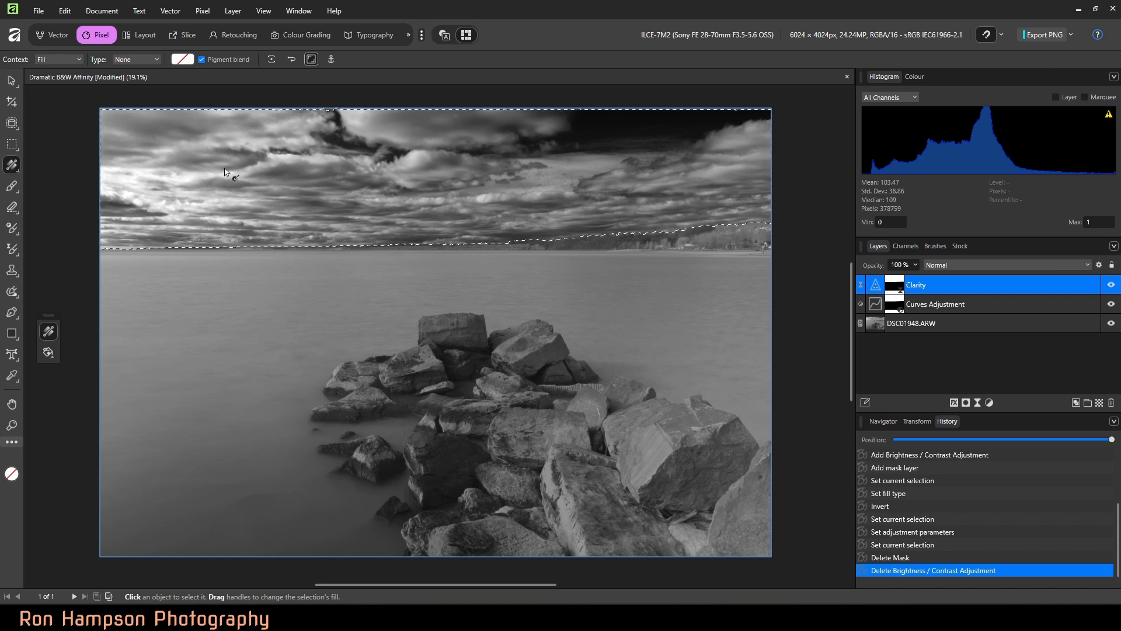
Step: Add a Brightness / Contrast adjustment to the sky and lower its brightness to -48%
{"action": "left_click", "coordinate": [991, 402]}
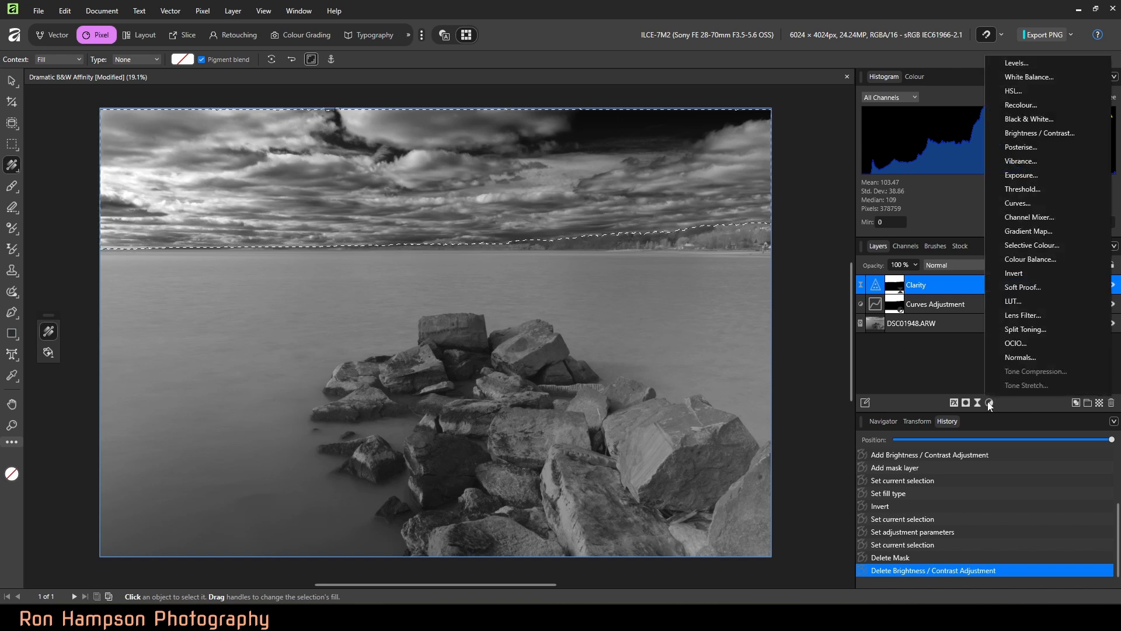
{"action": "left_click", "coordinate": [1046, 133]}
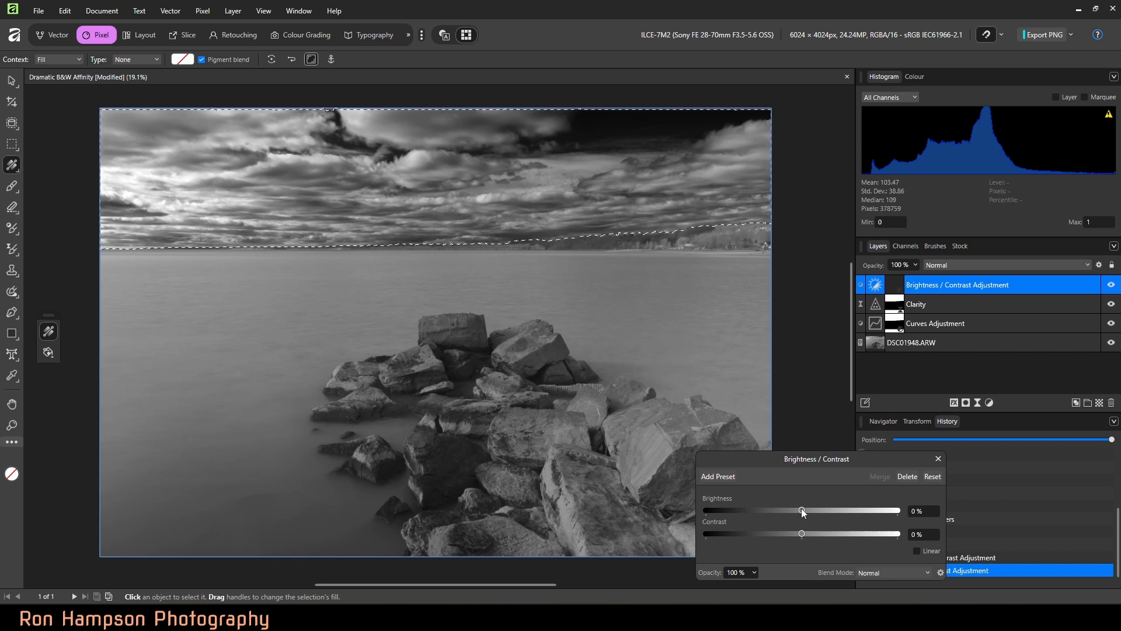
{"action": "left_click_drag", "start_coordinate": [801, 509], "coordinate": [762, 510]}
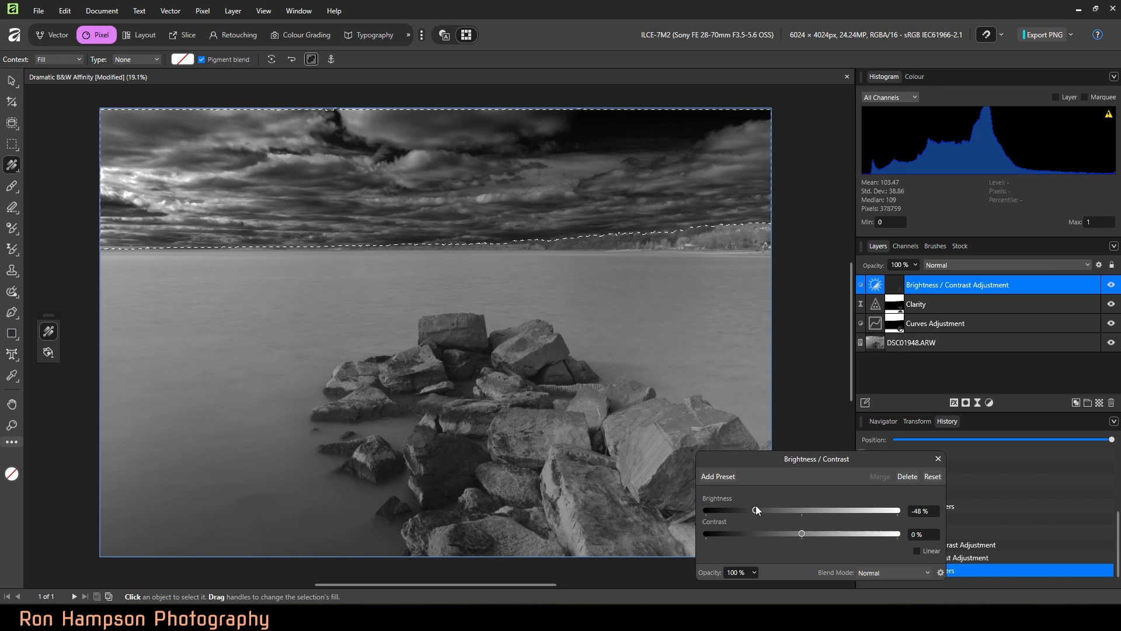
Step: Add a mask to the Brightness / Contrast adjustment and give the mask a Linear gradient fill
{"action": "left_click", "coordinate": [967, 403]}
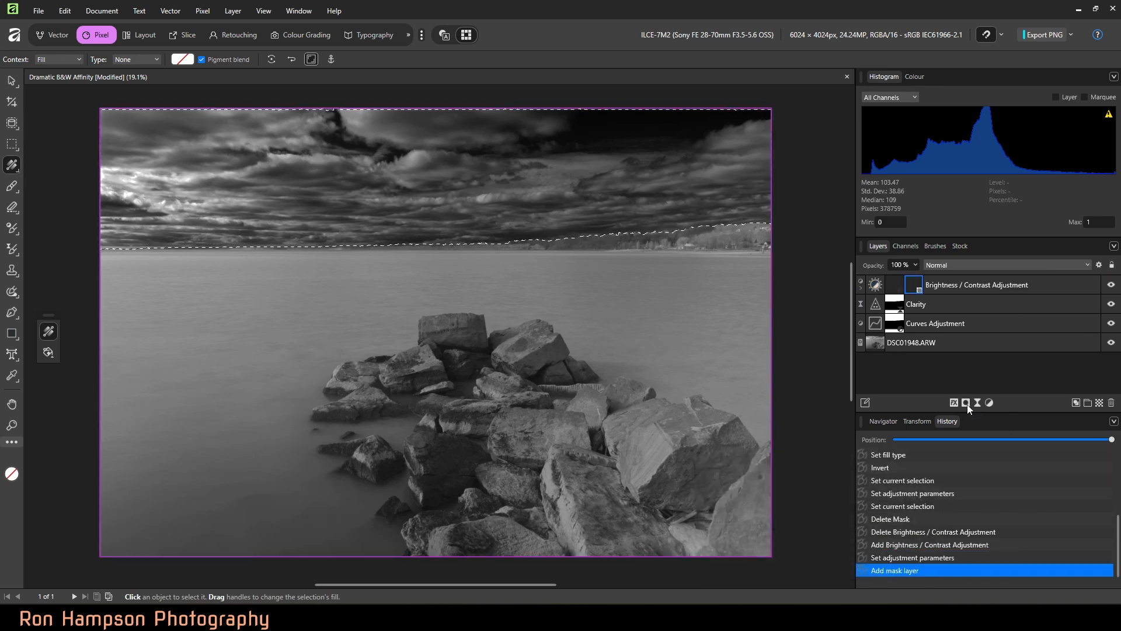
{"action": "left_click", "coordinate": [860, 285]}
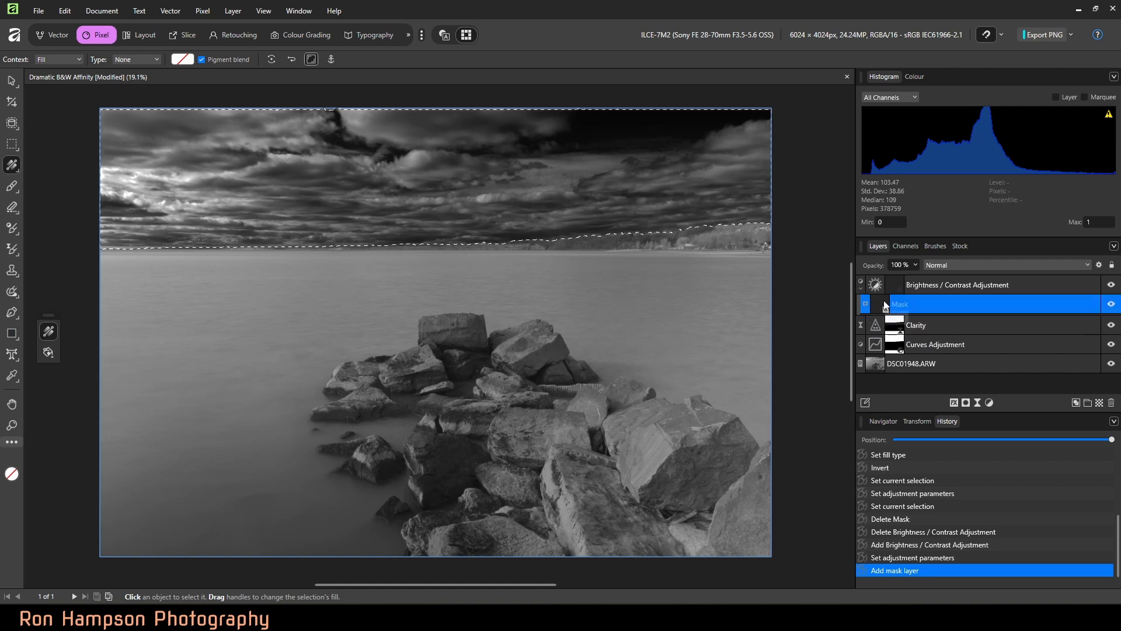
{"action": "left_click", "coordinate": [885, 305]}
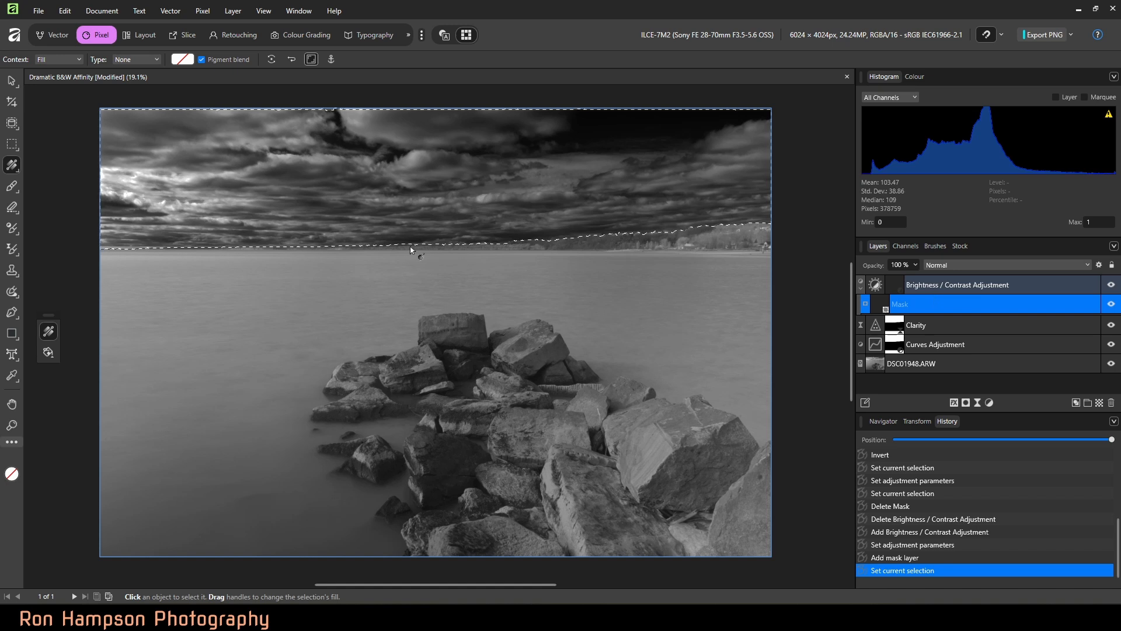
{"action": "left_click", "coordinate": [136, 59]}
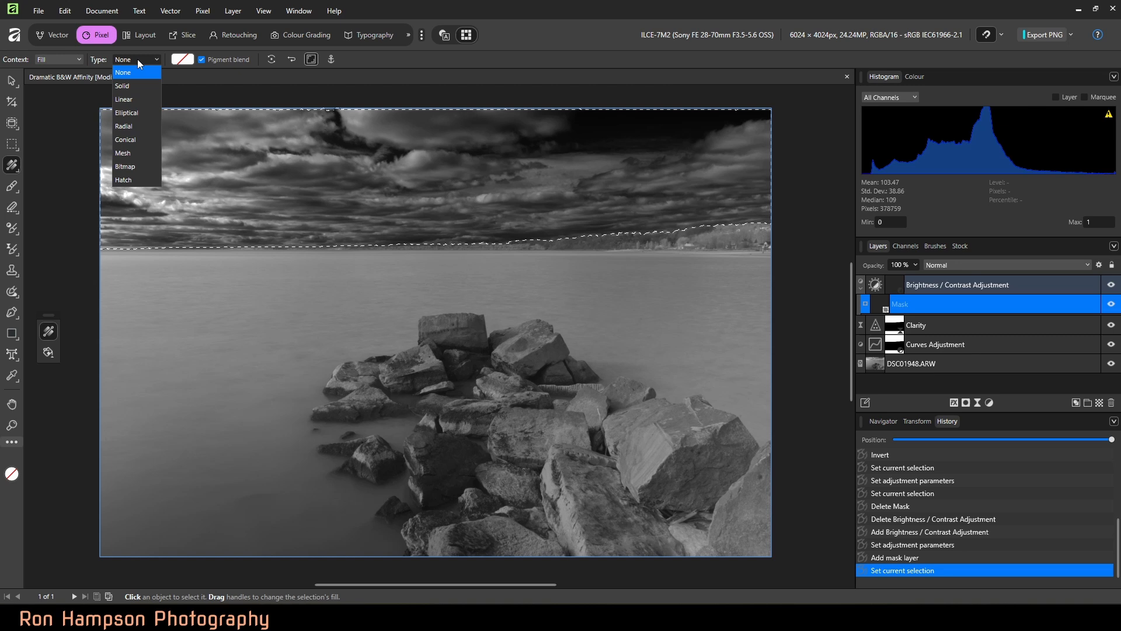
{"action": "left_click", "coordinate": [135, 98]}
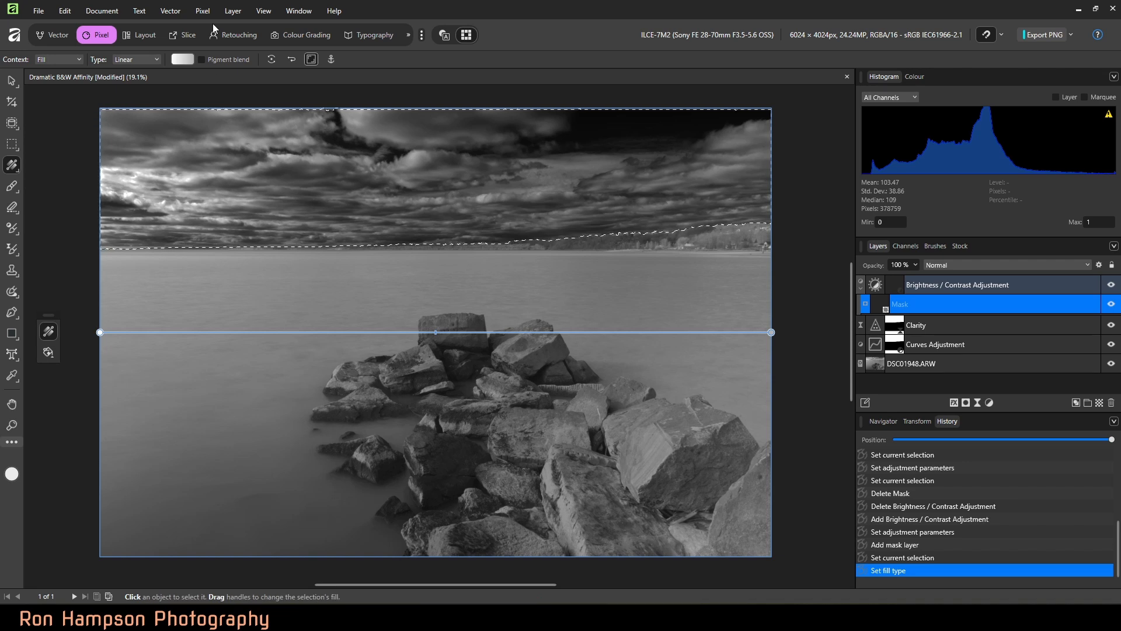
Step: Change the end stop of the mask's linear gradient to black so it runs from white to black
{"action": "left_click", "coordinate": [182, 59]}
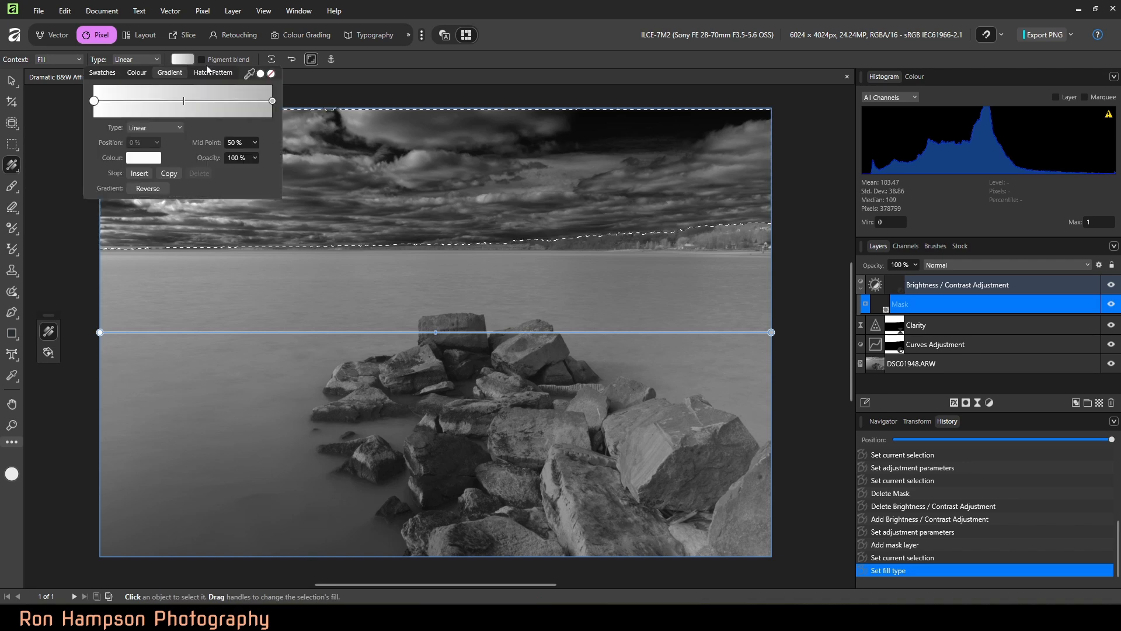
{"action": "left_click", "coordinate": [272, 101]}
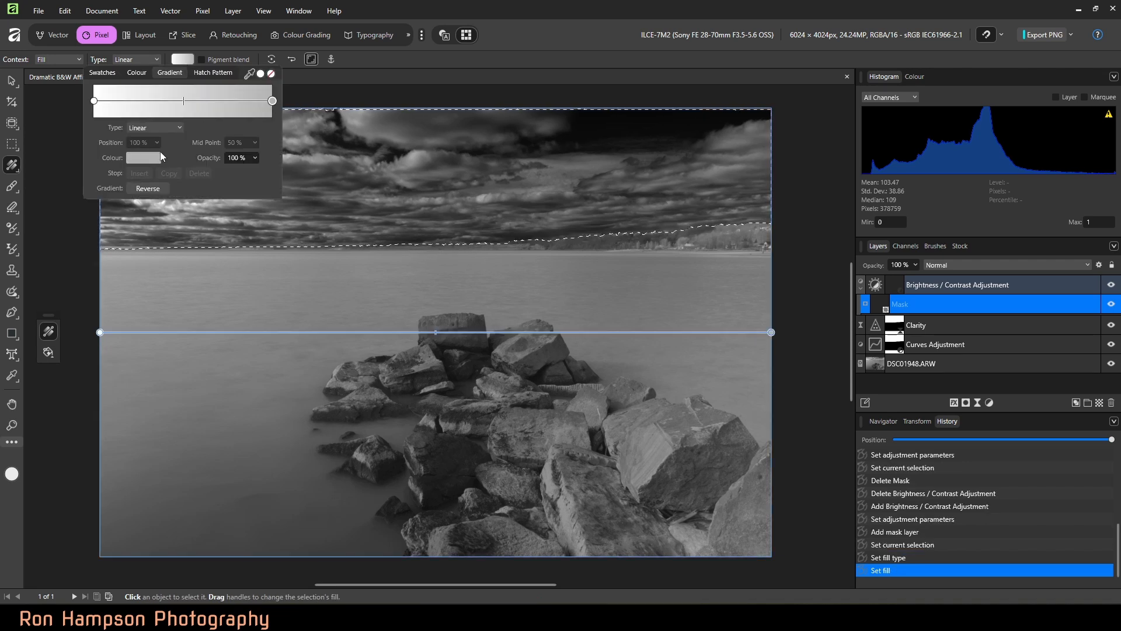
{"action": "left_click", "coordinate": [146, 157]}
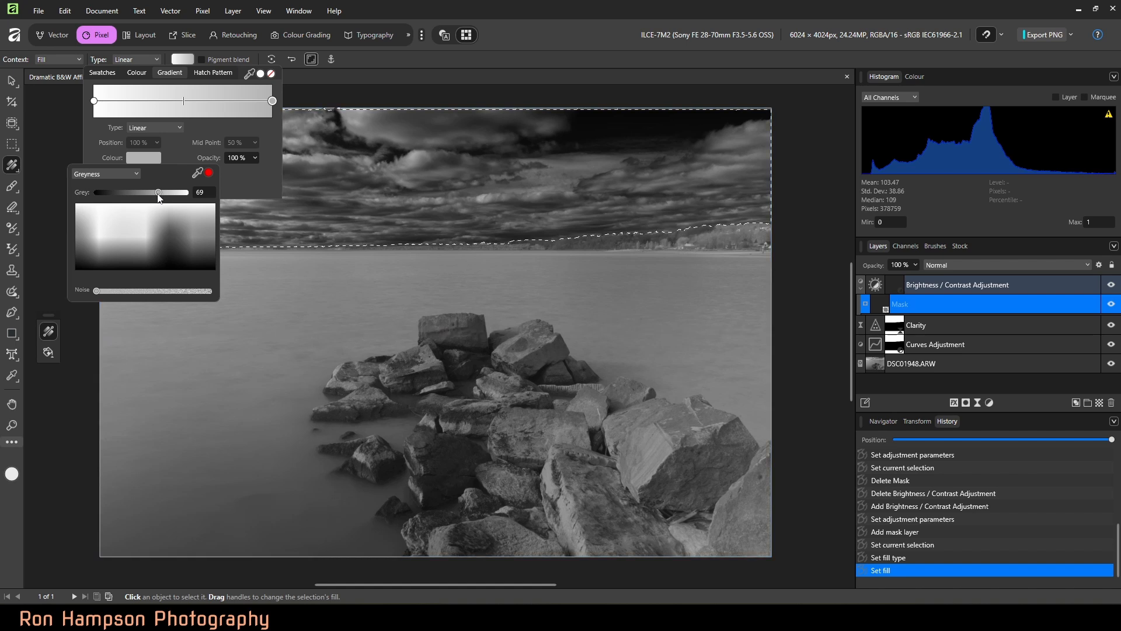
{"action": "left_click_drag", "start_coordinate": [158, 196], "coordinate": [87, 197]}
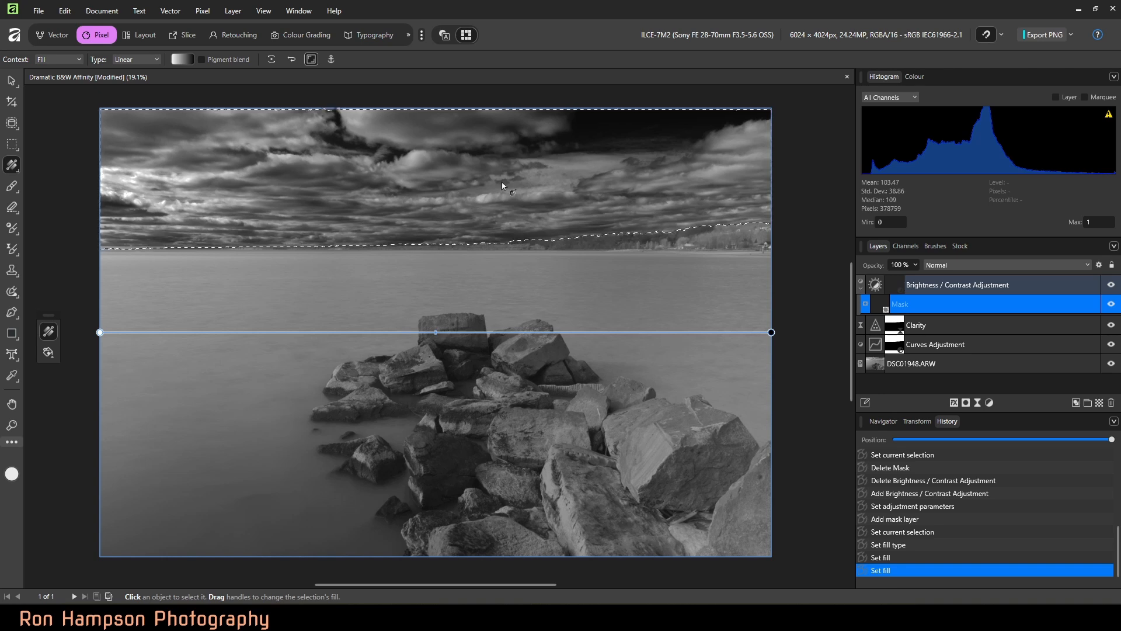
Step: Deselect the sky area, group the Brightness / Contrast, Clarity and Curves layers, and name the group Sky
{"action": "left_click", "coordinate": [1026, 279]}
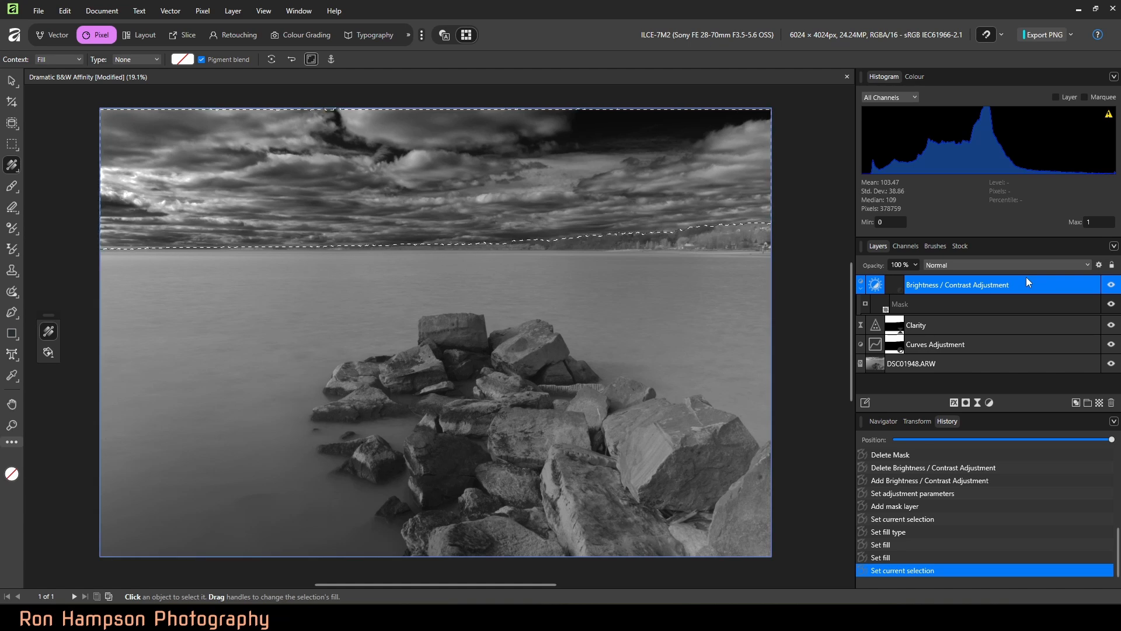
{"action": "key", "text": "ctrl+d"}
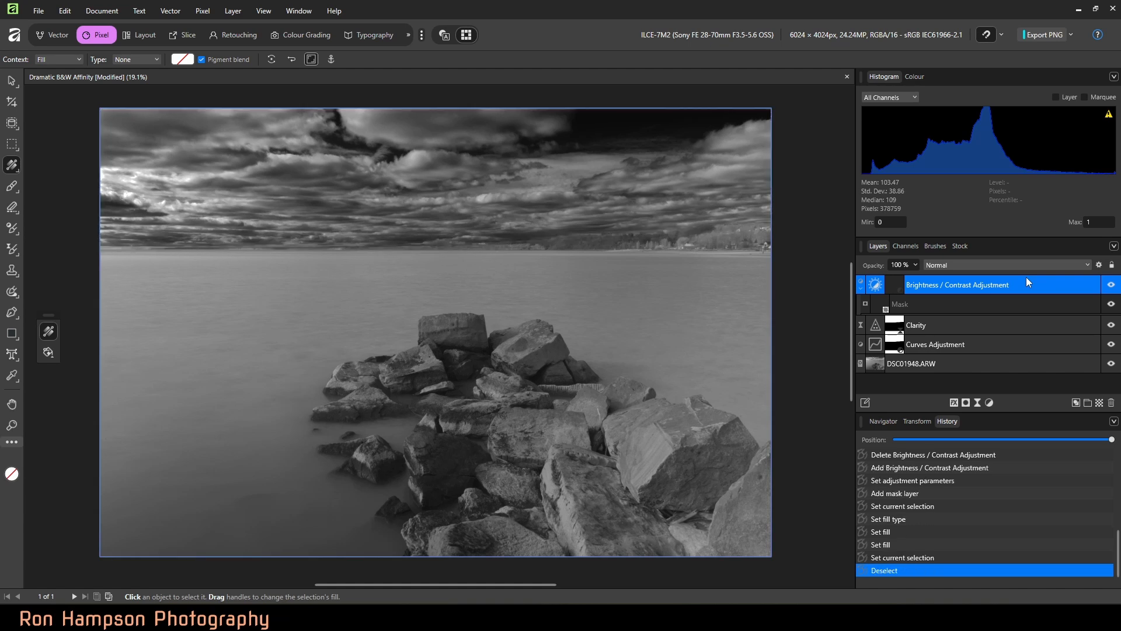
{"action": "left_click", "coordinate": [998, 343], "text": "shift"}
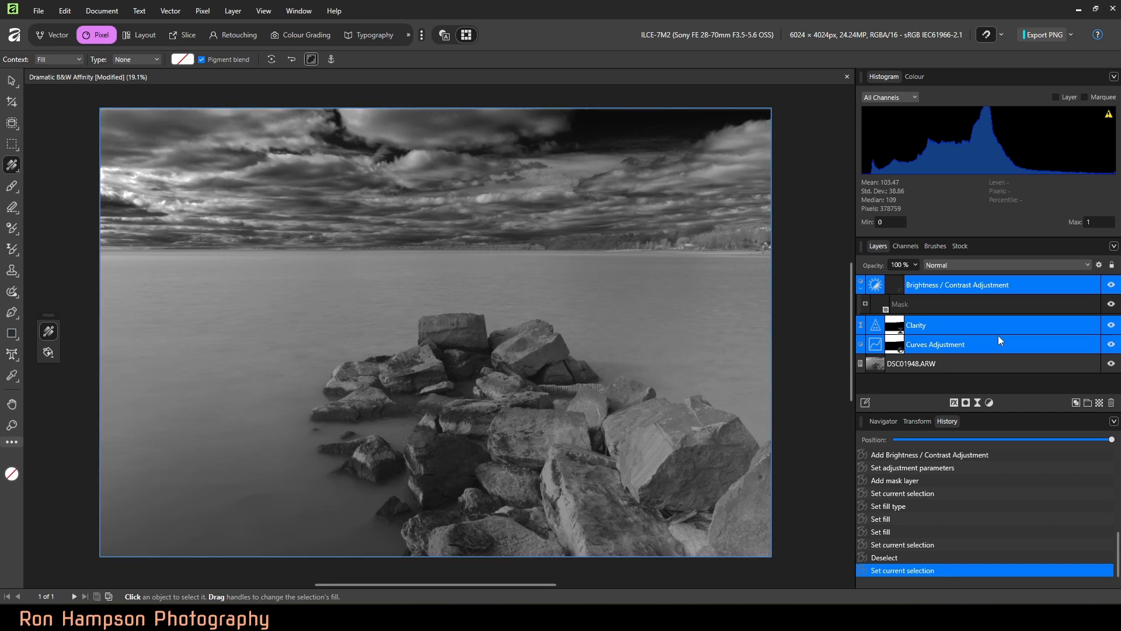
{"action": "key", "text": "ctrl+g"}
{"action": "double_click", "coordinate": [901, 284]}
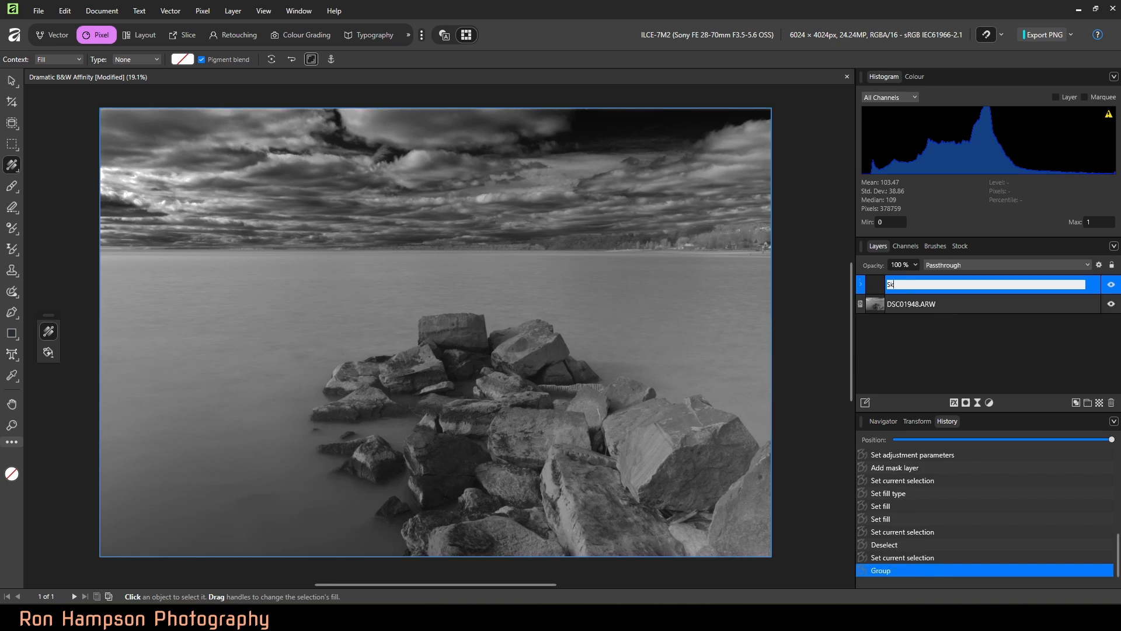
{"action": "key", "text": "Return"}
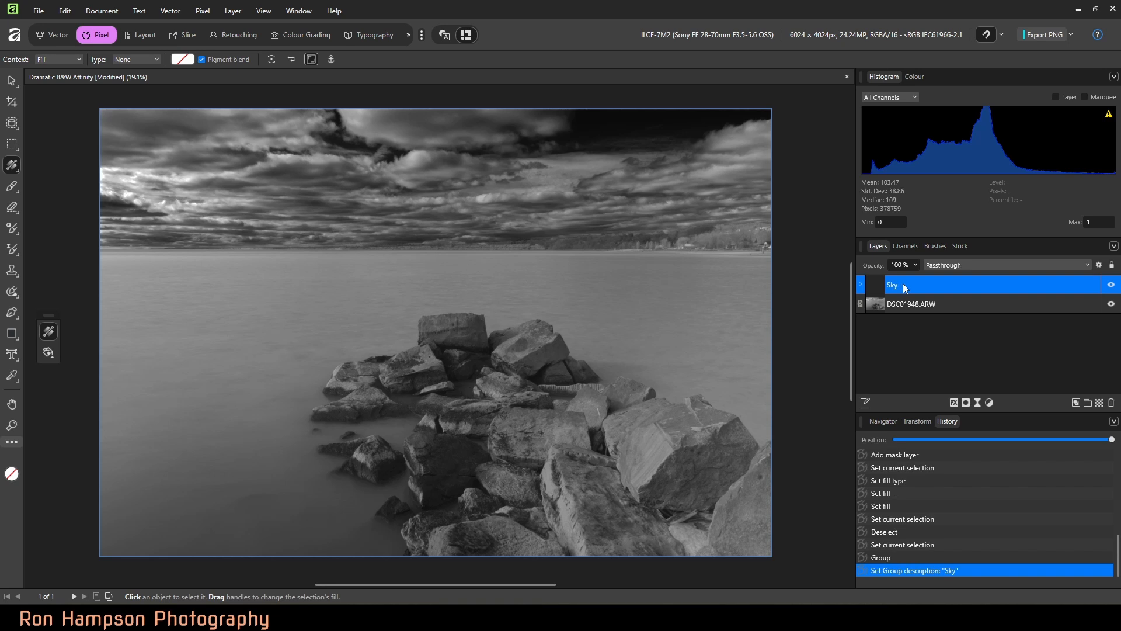
Step: On the DSC01948.ARW layer, select all the rocks with the Object Selection tool in add mode, including the small outlying ones
{"action": "left_click", "coordinate": [957, 304]}
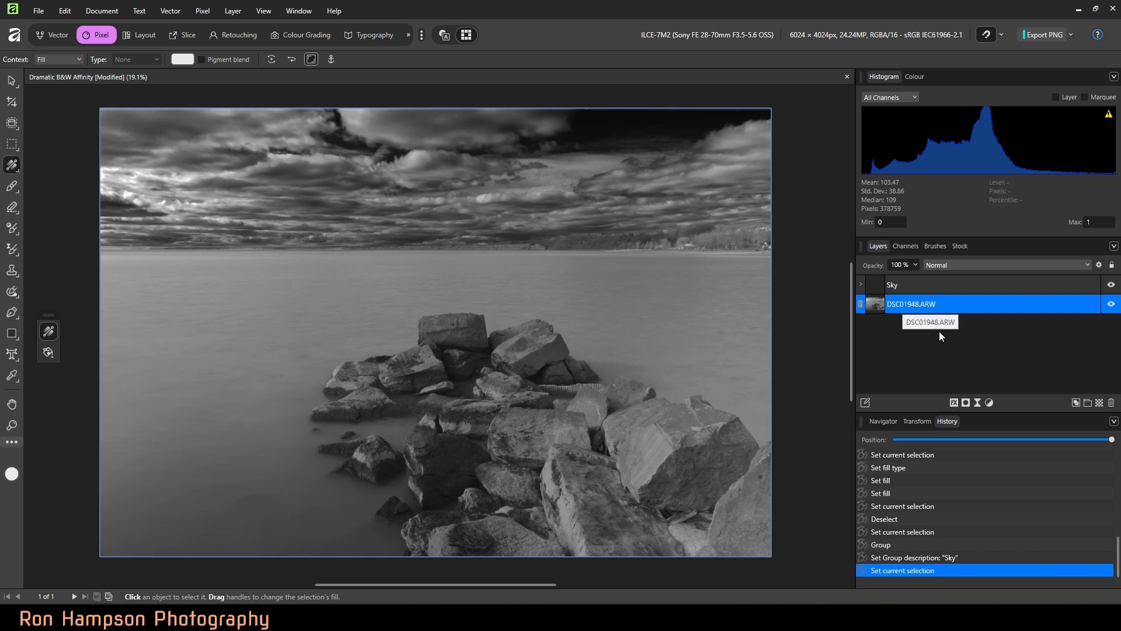
{"action": "left_click", "coordinate": [11, 124]}
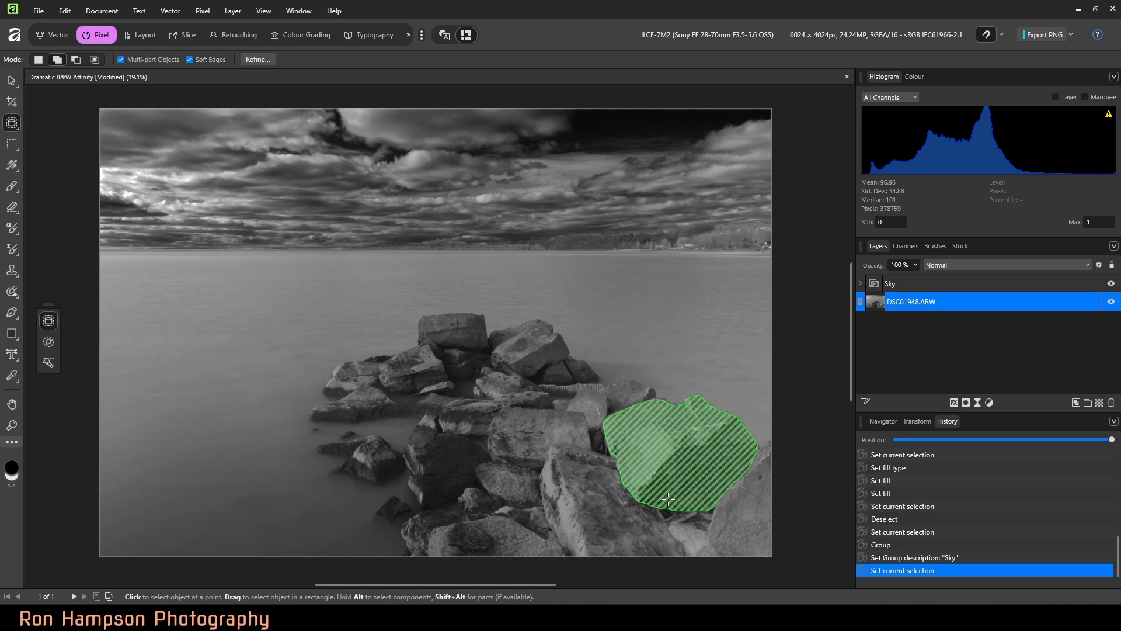
{"action": "left_click", "coordinate": [741, 516]}
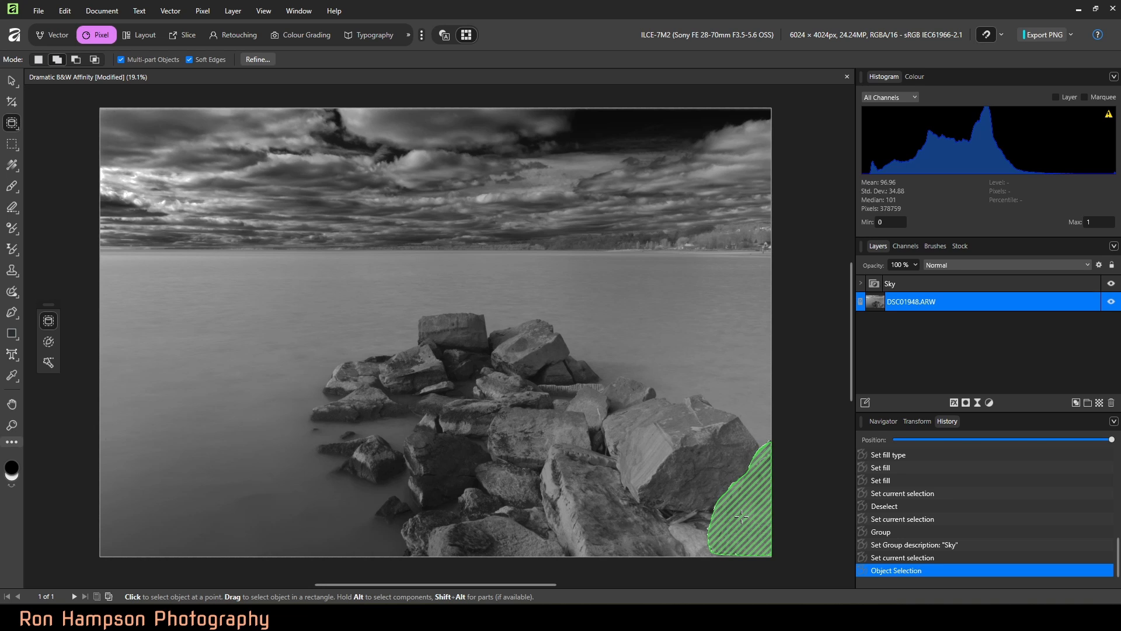
{"action": "left_click", "coordinate": [38, 59]}
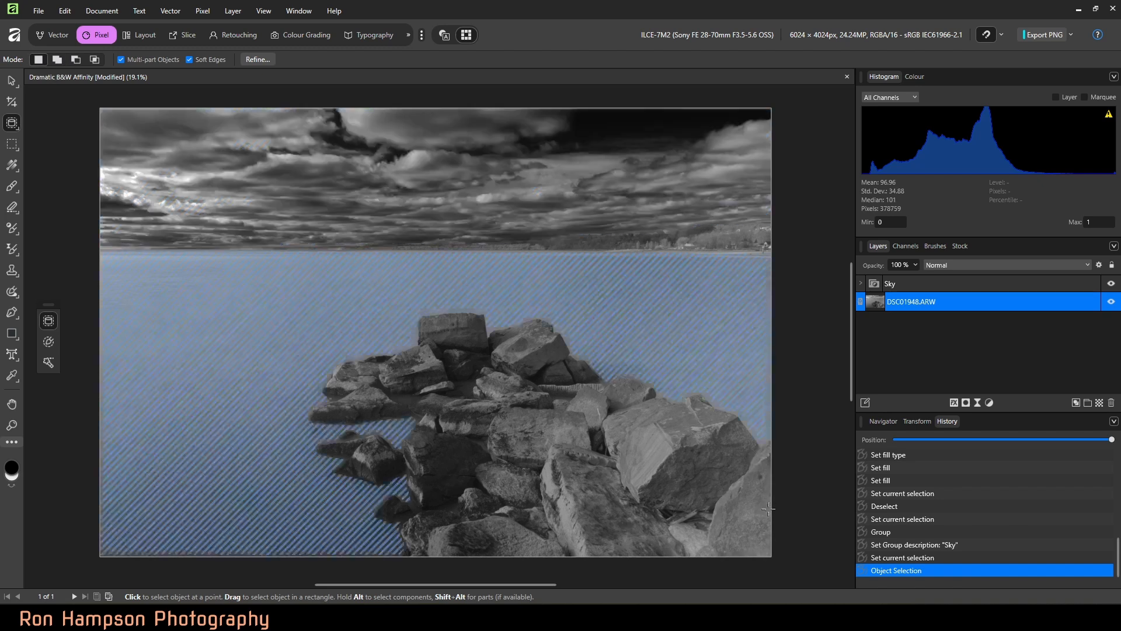
{"action": "left_click", "coordinate": [57, 59]}
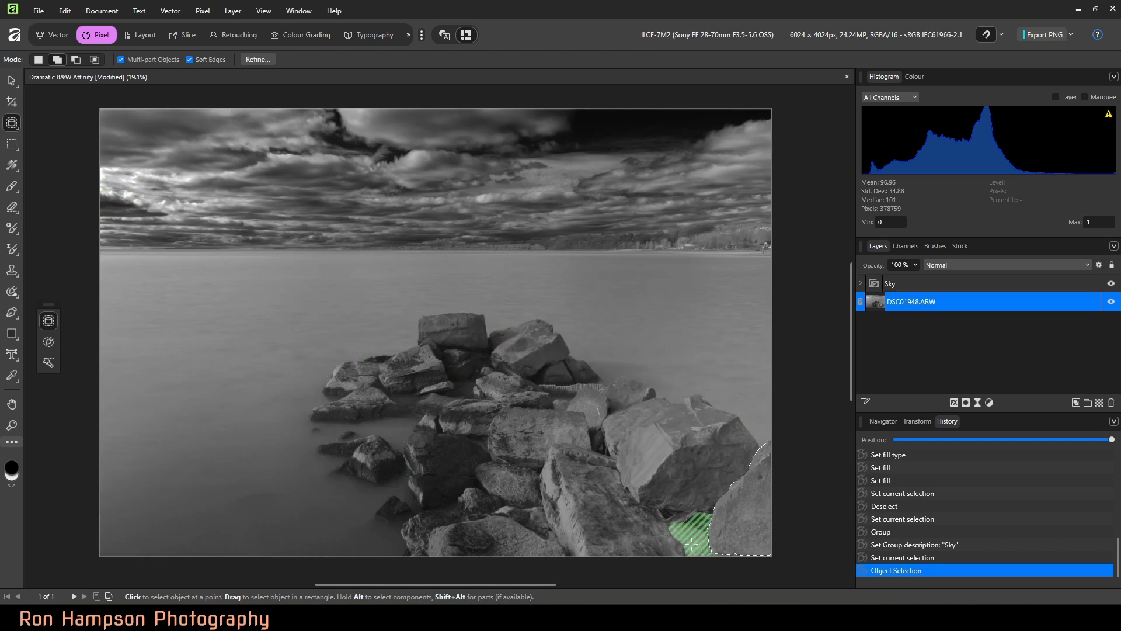
{"action": "left_click", "coordinate": [695, 498]}
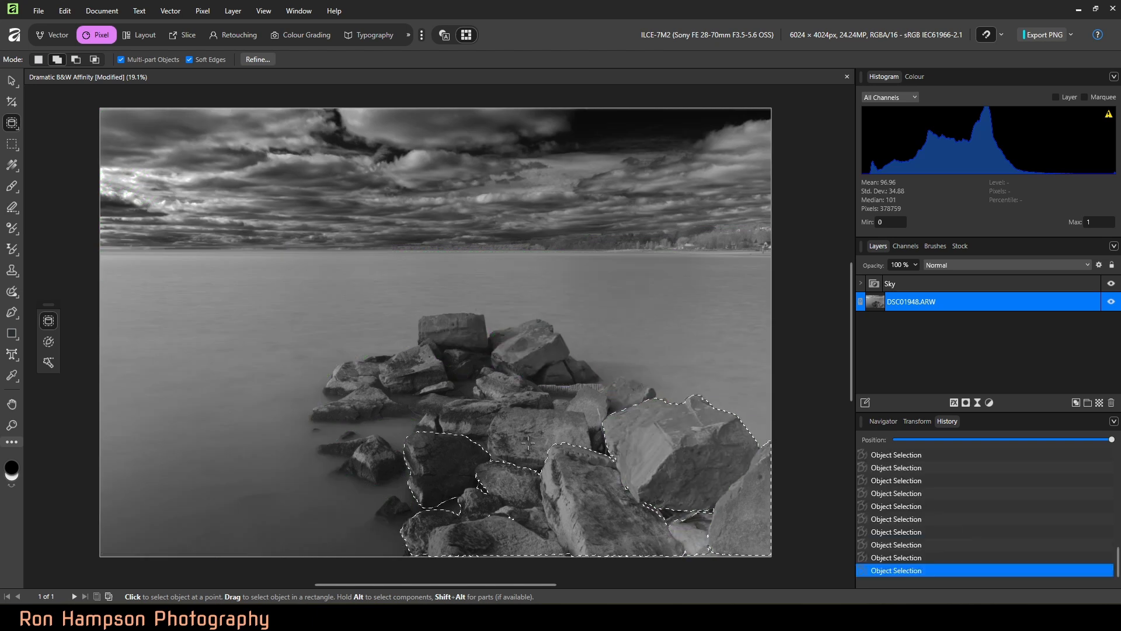
{"action": "left_click", "coordinate": [558, 439]}
{"action": "left_click", "coordinate": [589, 402]}
{"action": "left_click", "coordinate": [563, 404]}
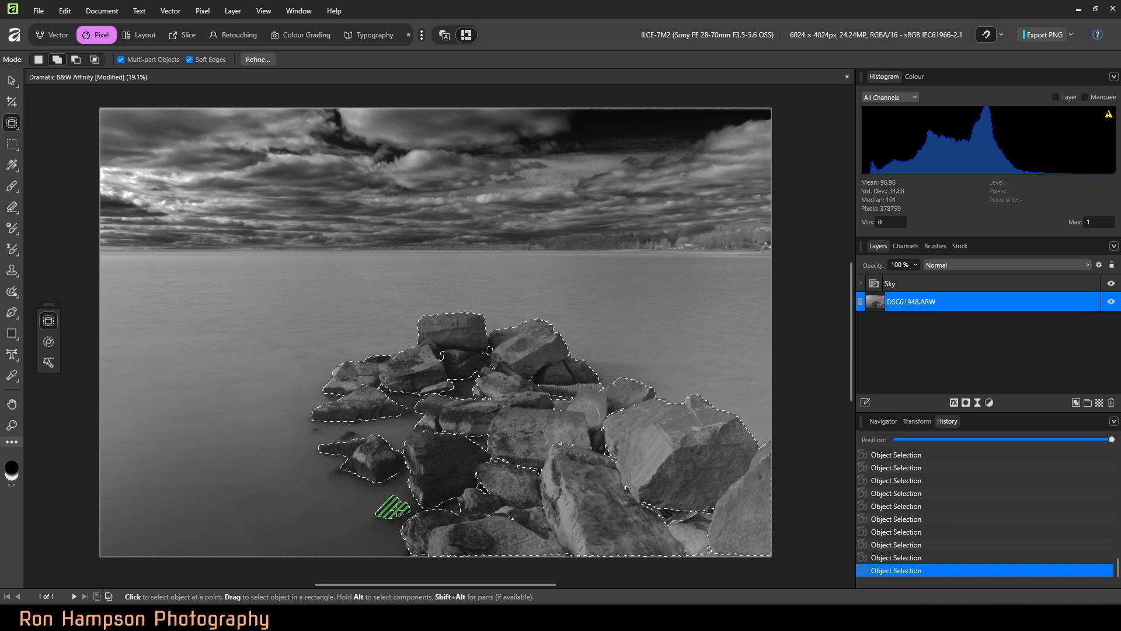
{"action": "left_click", "coordinate": [393, 507]}
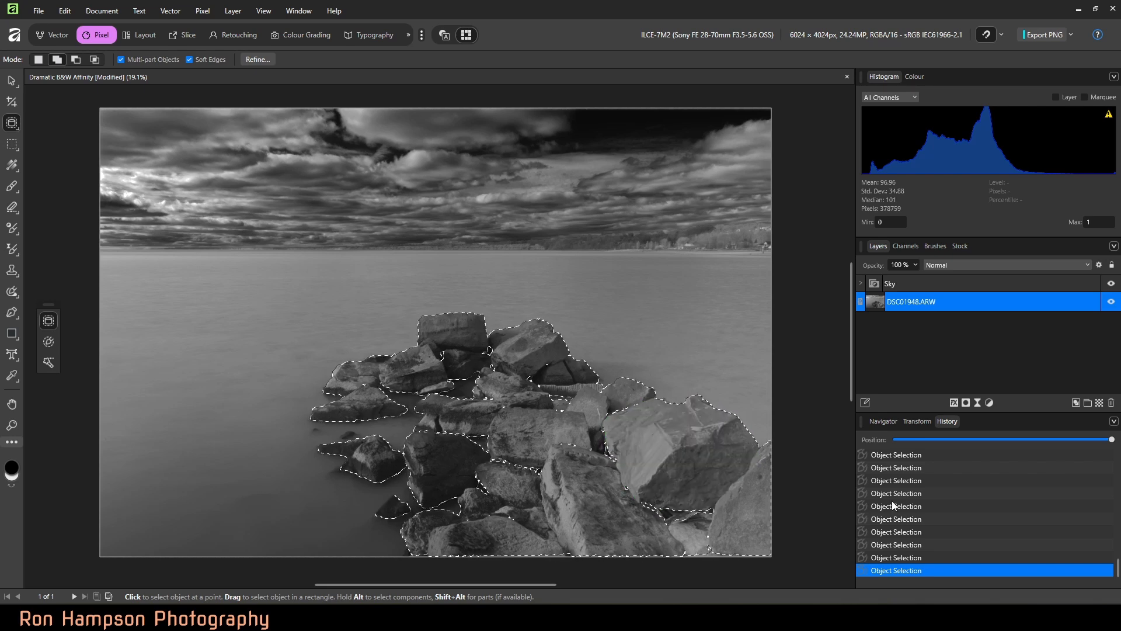
Step: Add a Curves adjustment to the selected rocks and shape an S with points at about 0.285, 0.207 and 0.675, 0.797
{"action": "left_click", "coordinate": [988, 403]}
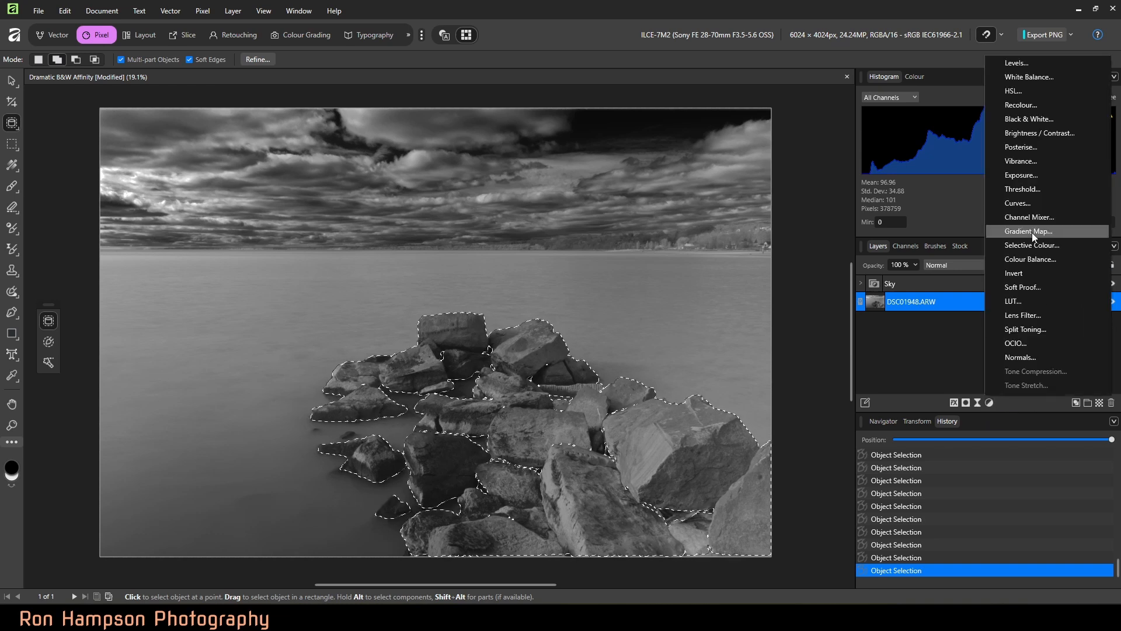
{"action": "left_click", "coordinate": [1028, 204]}
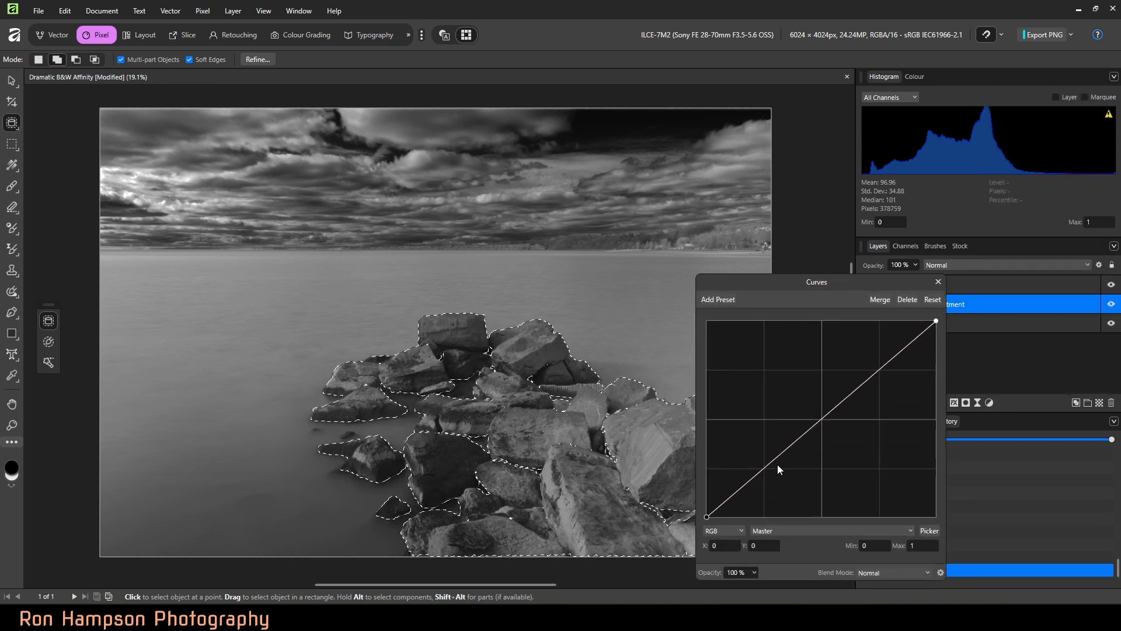
{"action": "left_click_drag", "start_coordinate": [762, 469], "coordinate": [773, 477]}
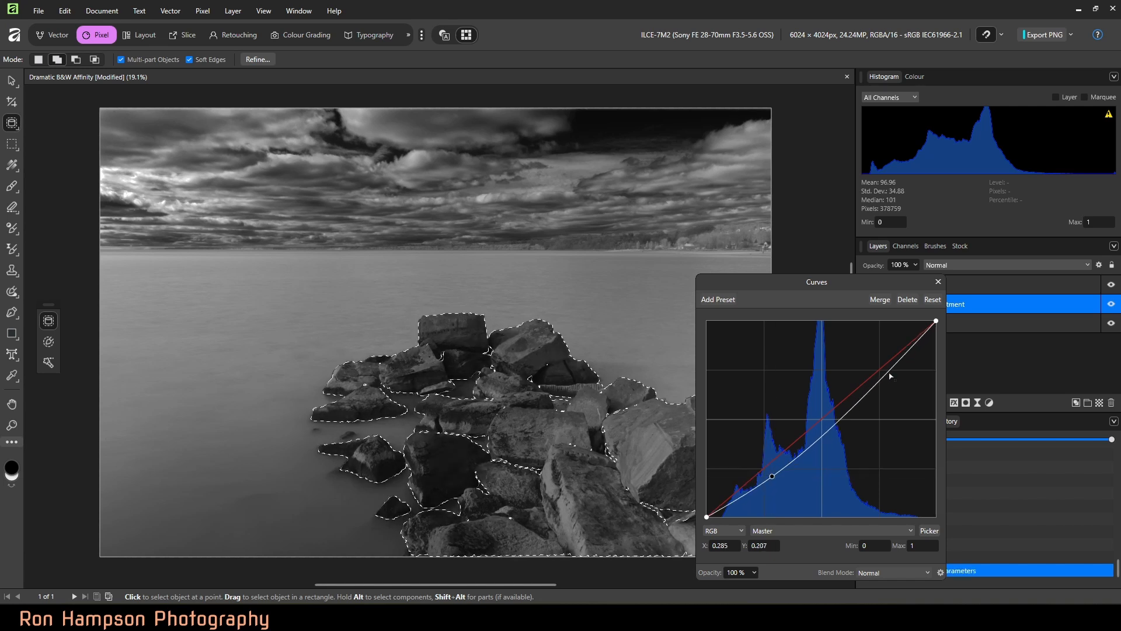
{"action": "left_click_drag", "start_coordinate": [882, 385], "coordinate": [861, 360]}
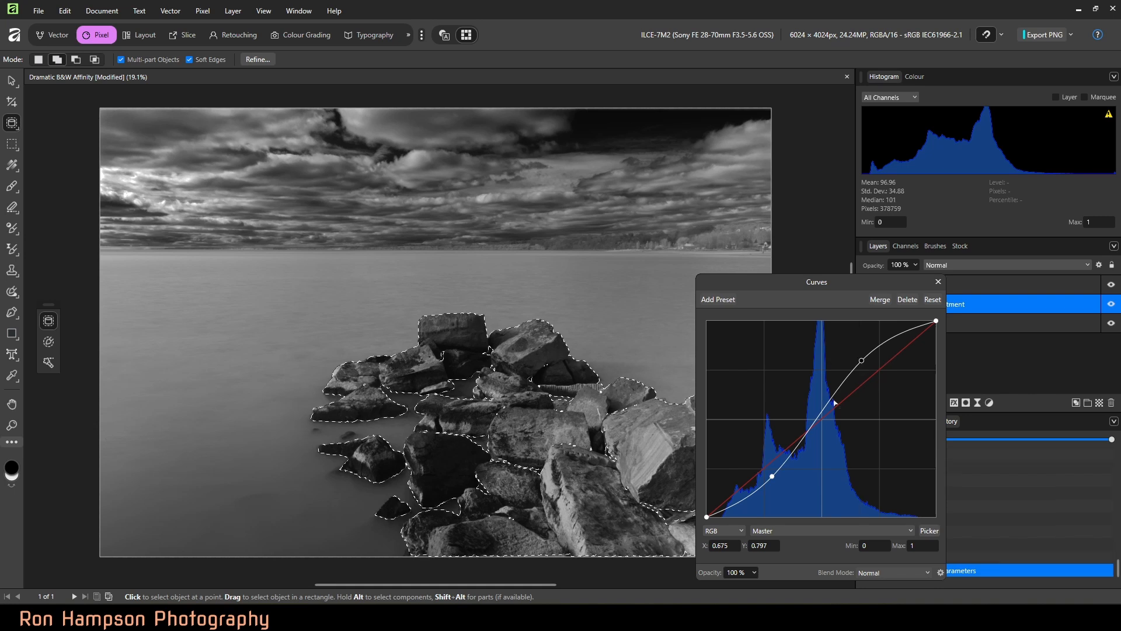
Step: Refine the rocks' curve by moving the lower point to about 0.405, 0.303 and adding a shadow point near 0.21, 0.15
{"action": "left_click_drag", "start_coordinate": [773, 480], "coordinate": [798, 453]}
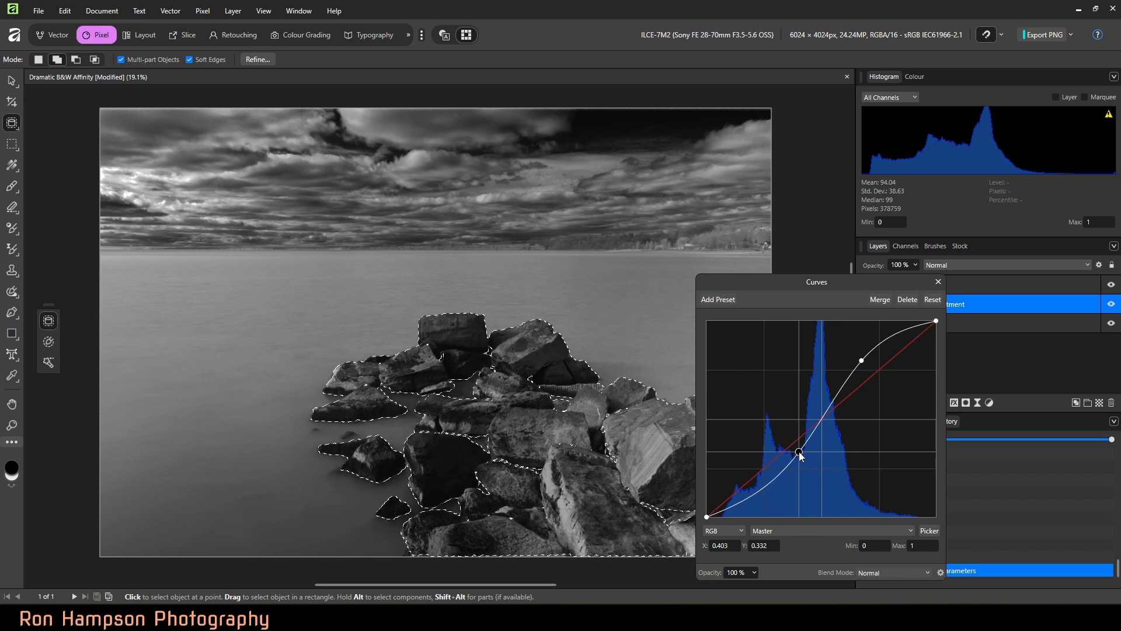
{"action": "left_click", "coordinate": [758, 491]}
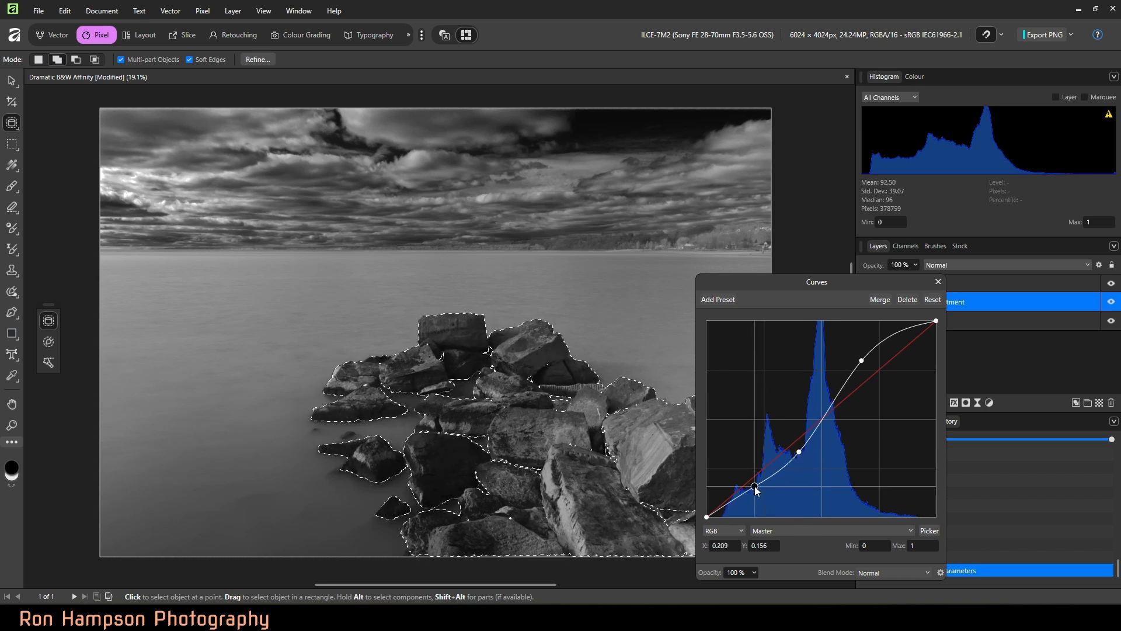
{"action": "left_click_drag", "start_coordinate": [754, 487], "coordinate": [755, 489]}
{"action": "mouse_move", "coordinate": [798, 453]}
{"action": "left_mouse_down"}
{"action": "mouse_move", "coordinate": [811, 462]}
{"action": "mouse_move", "coordinate": [801, 451]}
{"action": "mouse_move", "coordinate": [800, 460]}
{"action": "left_mouse_up"}
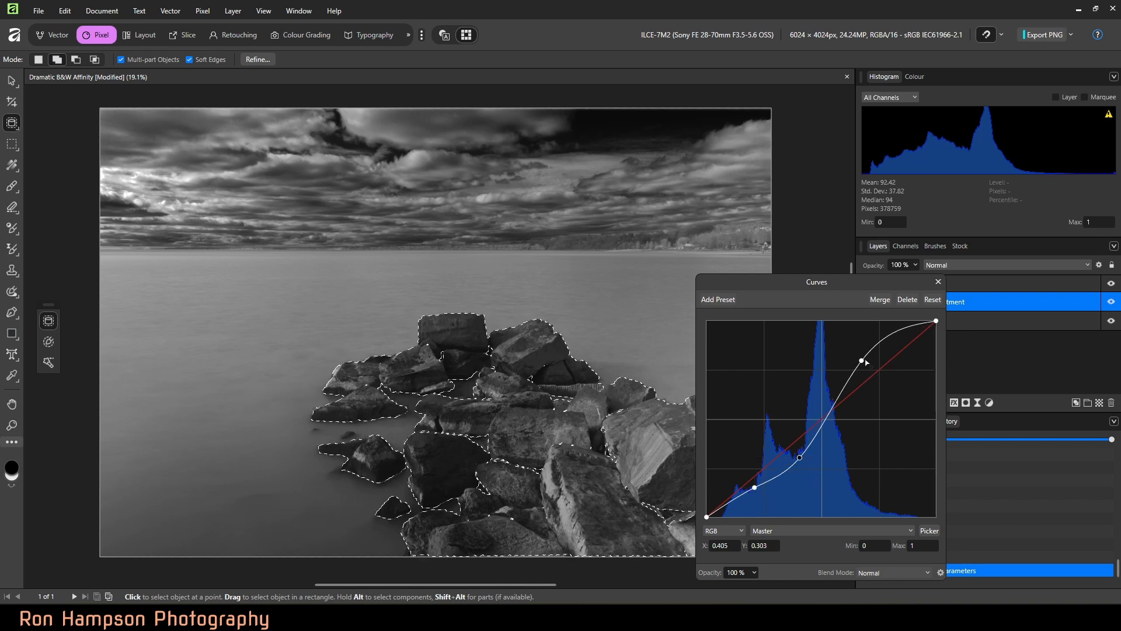
Step: Add a live Clarity filter to the selected rocks and set its strength to 79%
{"action": "left_click", "coordinate": [977, 403]}
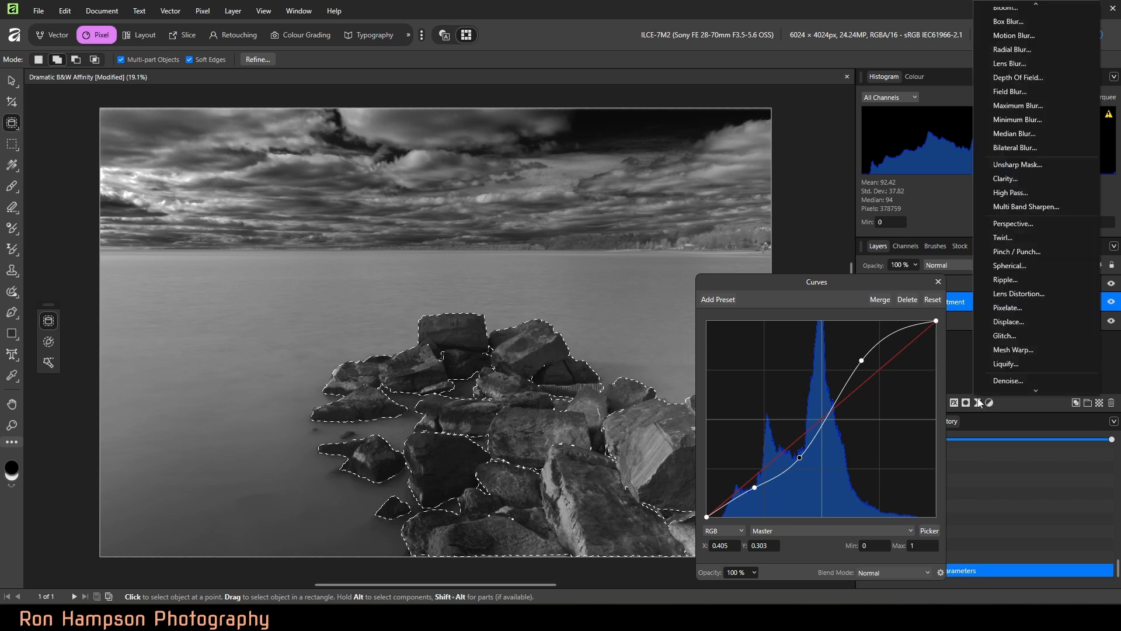
{"action": "left_click", "coordinate": [1025, 180]}
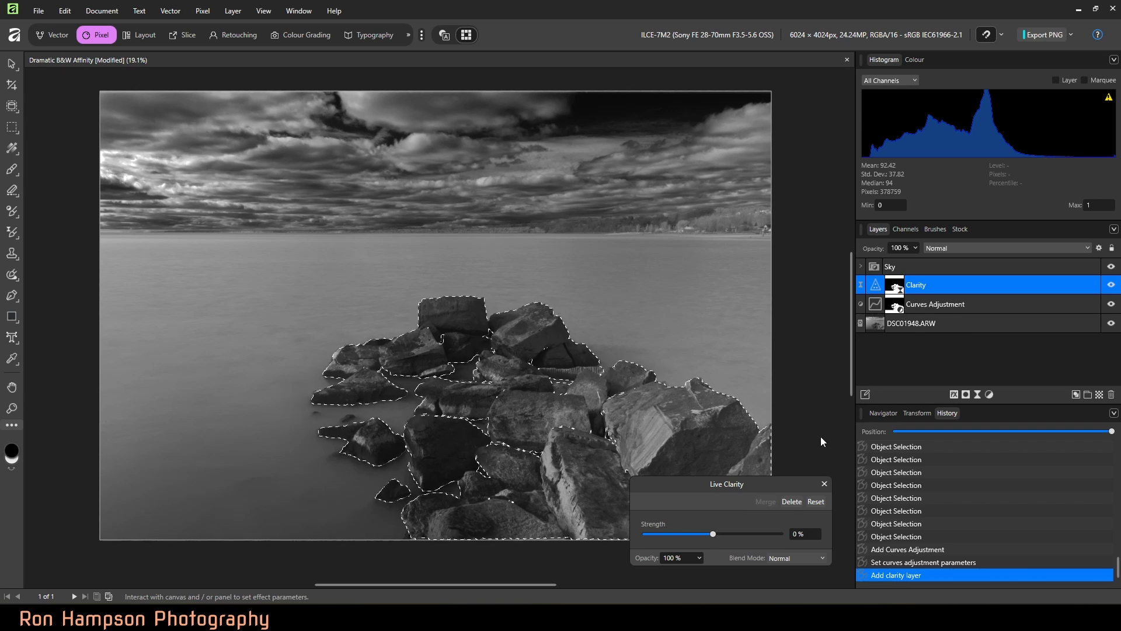
{"action": "left_click_drag", "start_coordinate": [713, 536], "coordinate": [768, 538]}
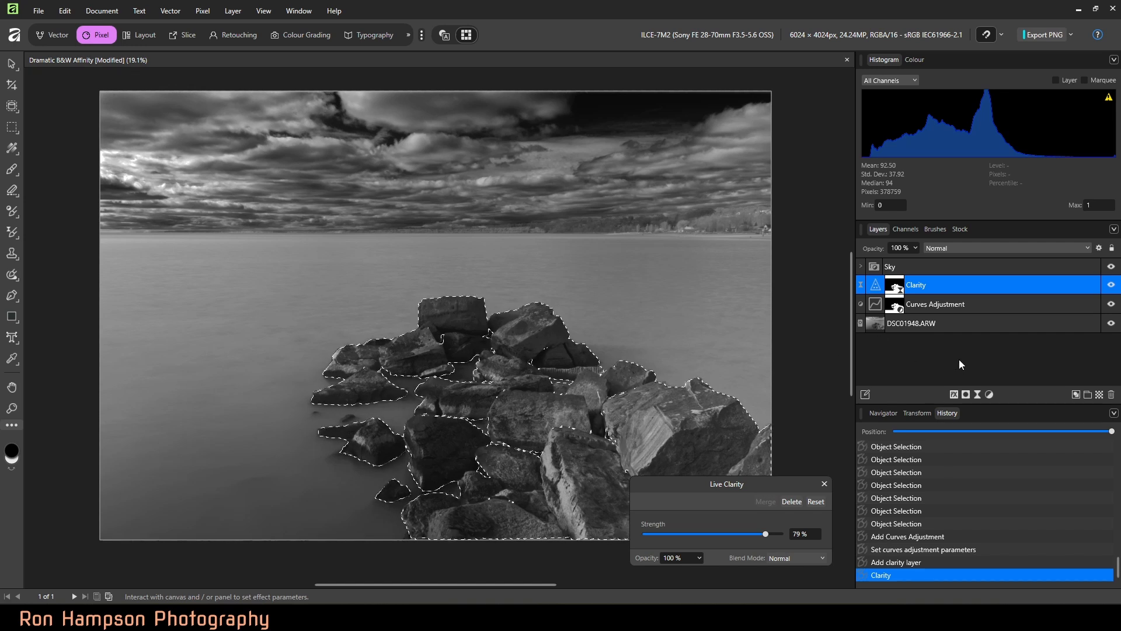
Step: Add a live High Pass filter to the rocks with a 9.9 px radius and Soft Light blend mode, and clear the selection
{"action": "left_click", "coordinate": [977, 394]}
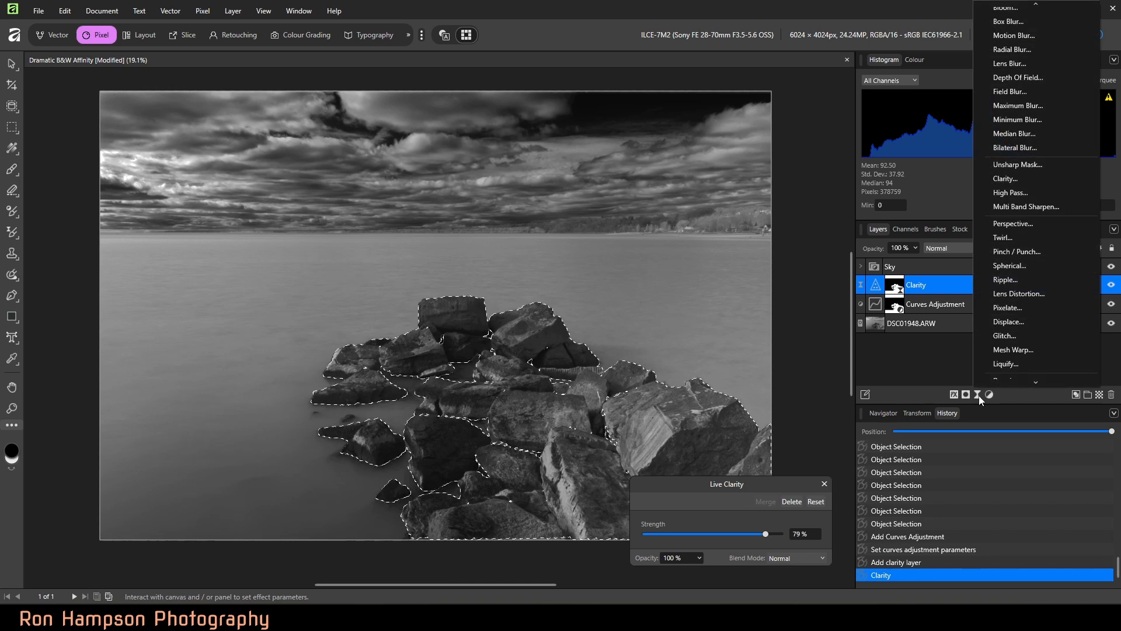
{"action": "left_click", "coordinate": [1025, 185]}
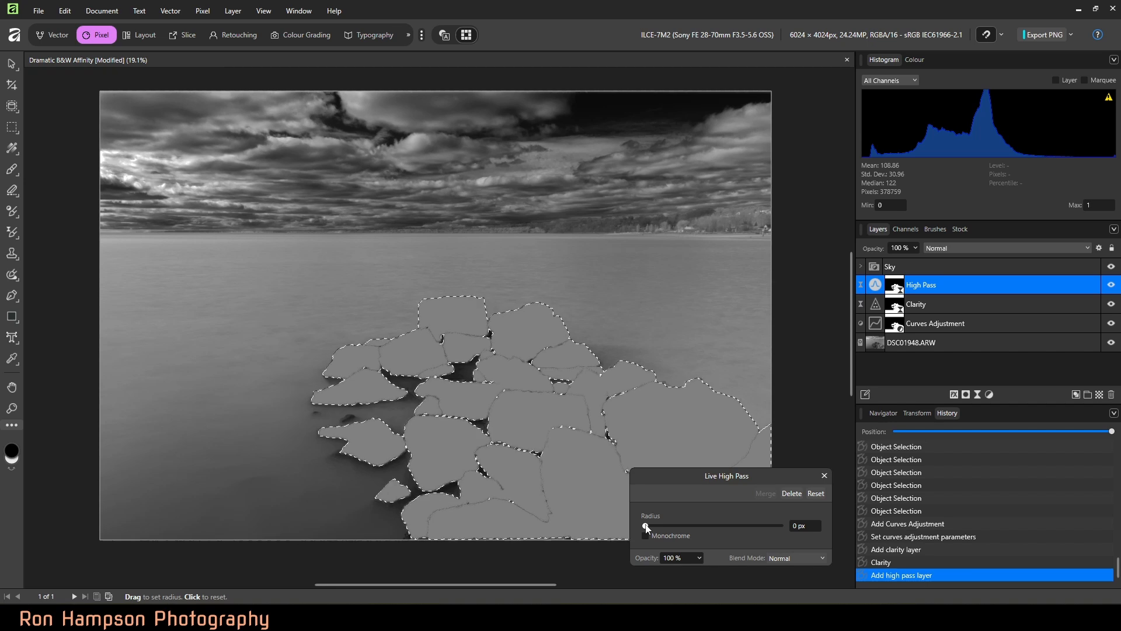
{"action": "left_click_drag", "start_coordinate": [646, 527], "coordinate": [712, 530]}
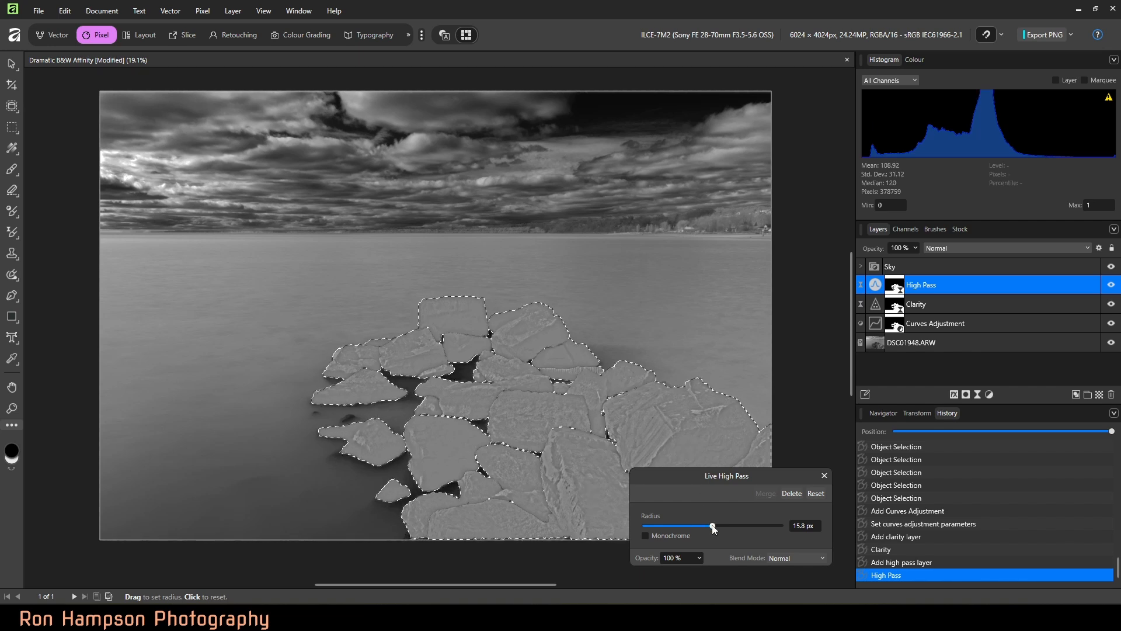
{"action": "left_click_drag", "start_coordinate": [708, 527], "coordinate": [703, 526]}
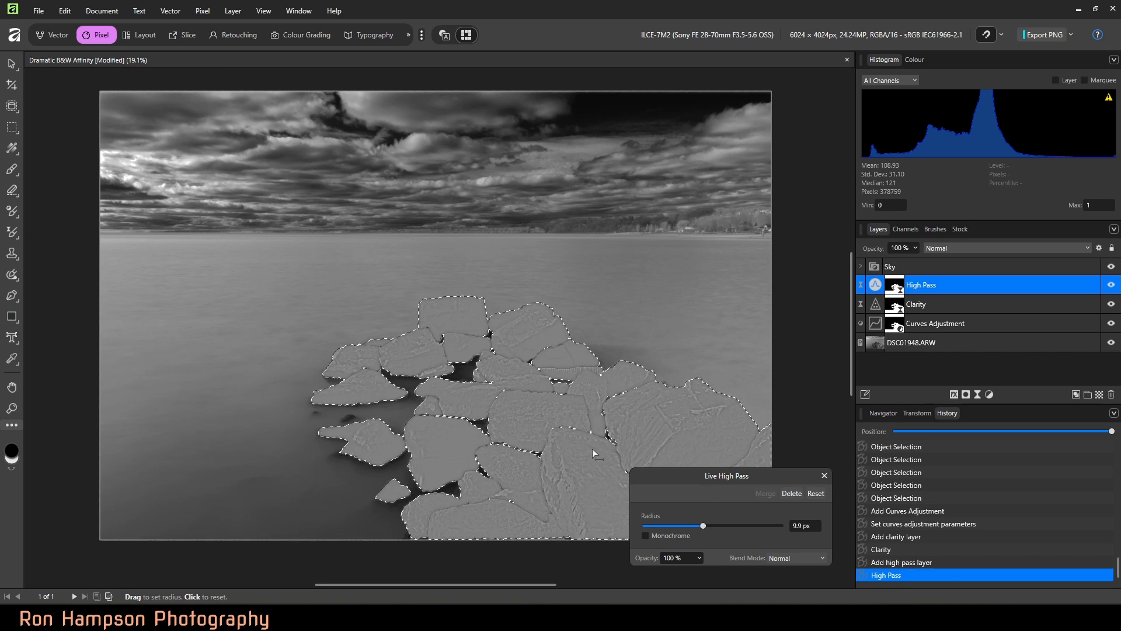
{"action": "left_click", "coordinate": [825, 556]}
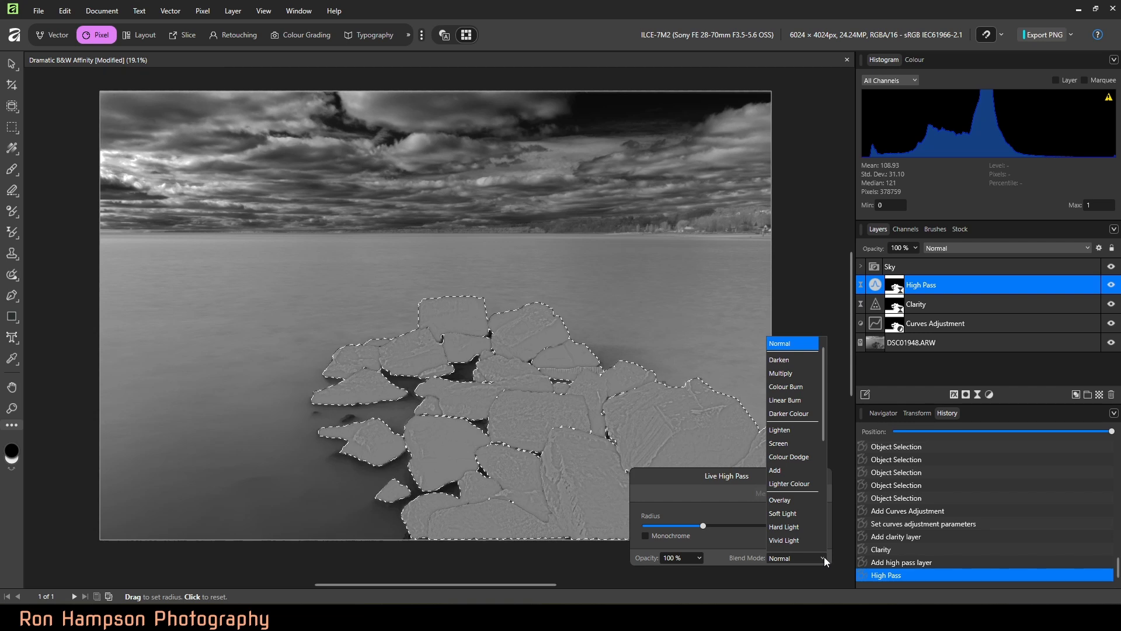
{"action": "left_click", "coordinate": [794, 513]}
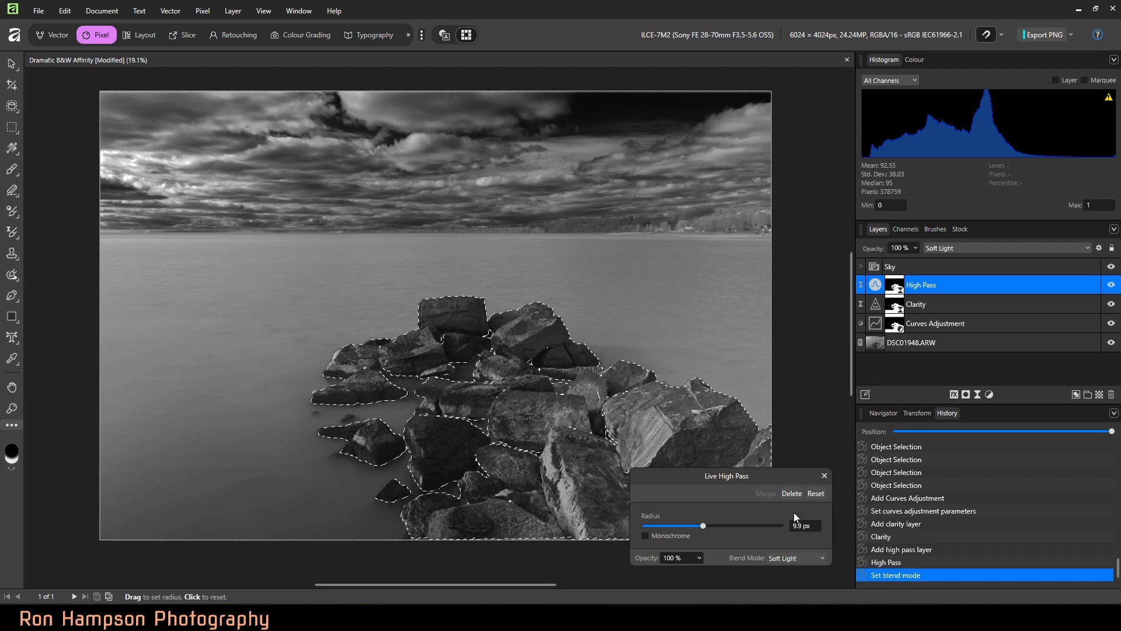
{"action": "left_click", "coordinate": [823, 476]}
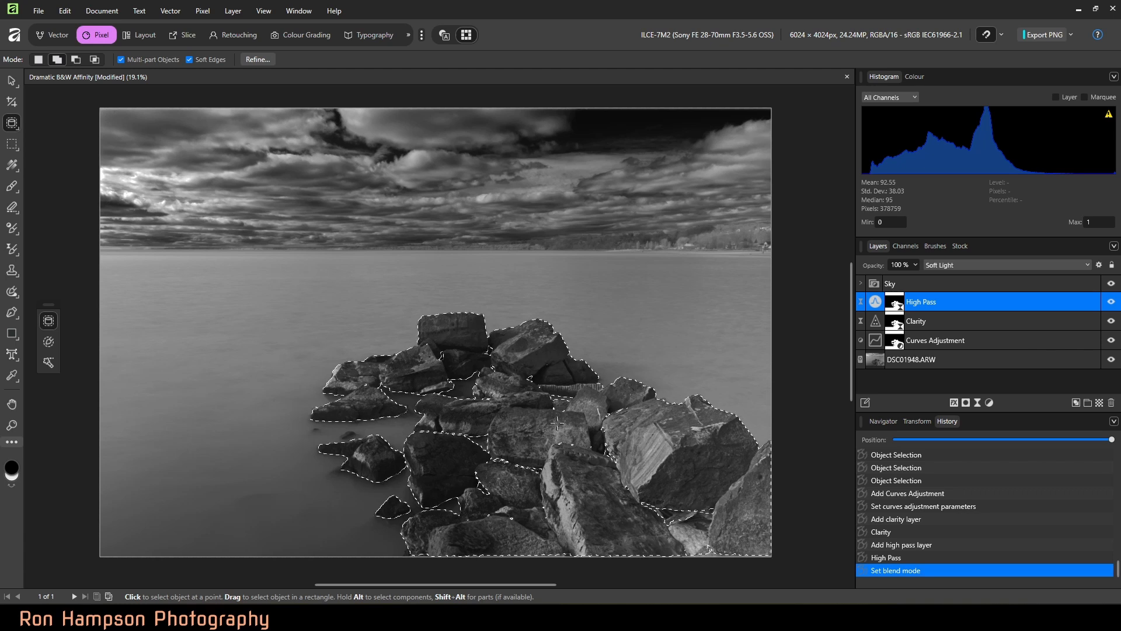
{"action": "key", "text": "ctrl+d"}
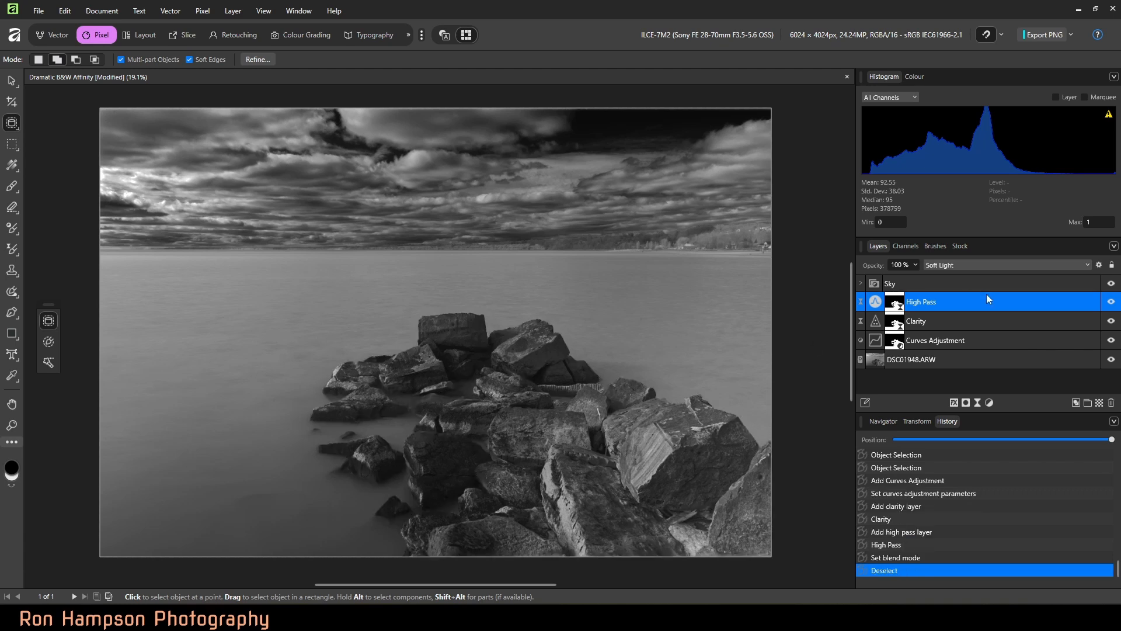
Step: Group the rocks' Curves, Clarity and High Pass layers and name the group Rocks
{"action": "left_click", "coordinate": [986, 341], "text": "shift"}
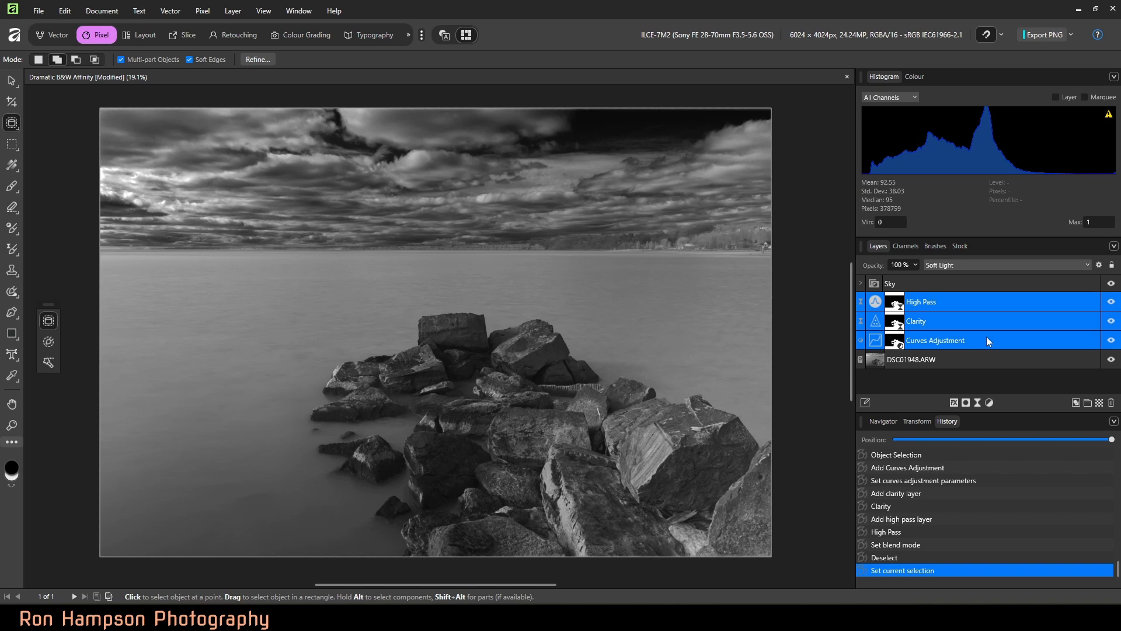
{"action": "key", "text": "ctrl+g"}
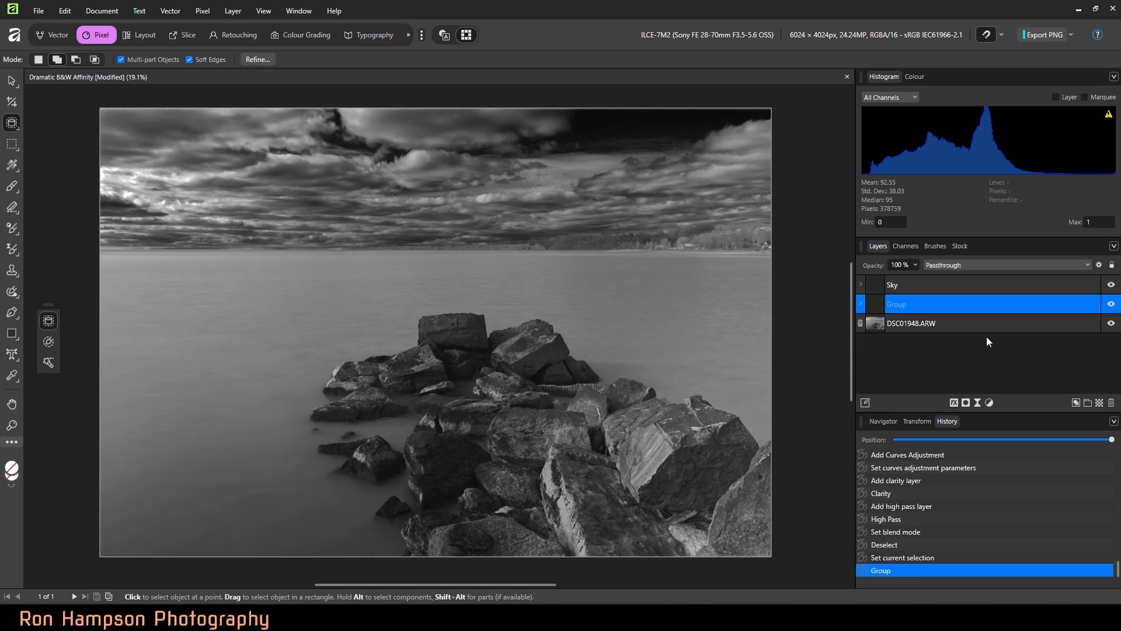
{"action": "double_click", "coordinate": [898, 306]}
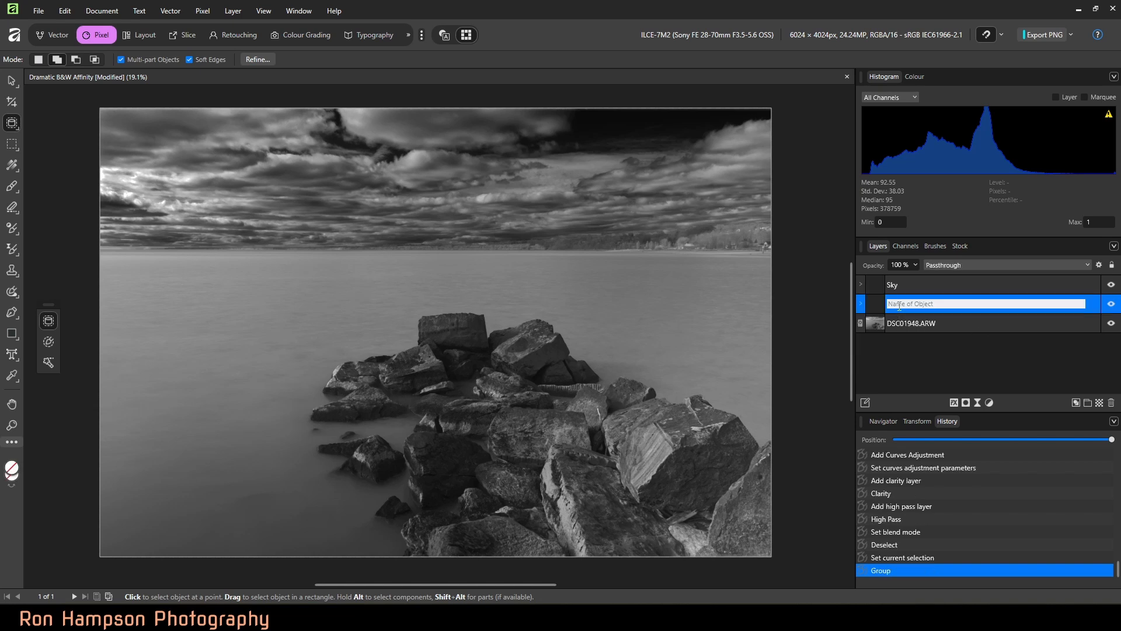
{"action": "type", "text": "Rocks"}
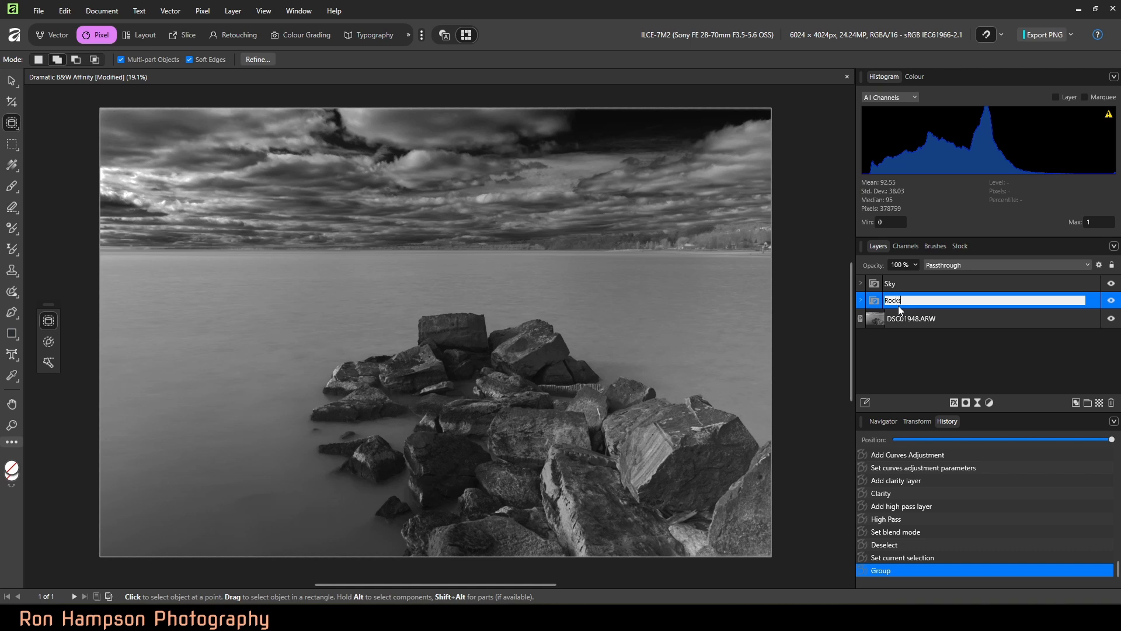
{"action": "key", "text": "Return"}
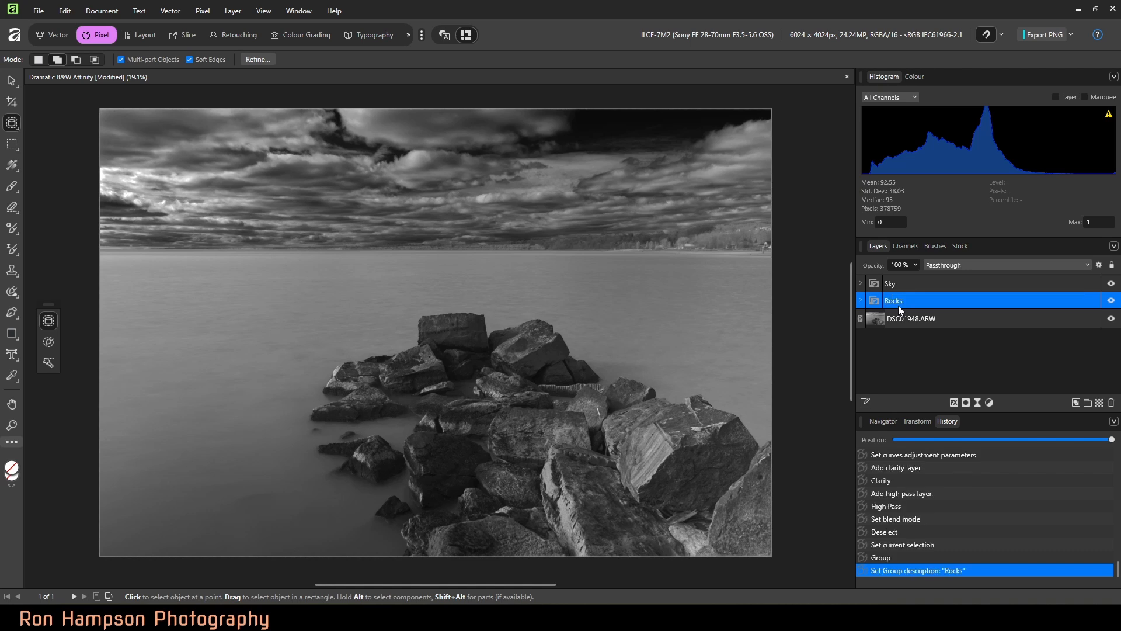
Step: Select the water in the photo layer as an object and add a live Clarity filter to it at -85% strength
{"action": "left_click", "coordinate": [958, 316]}
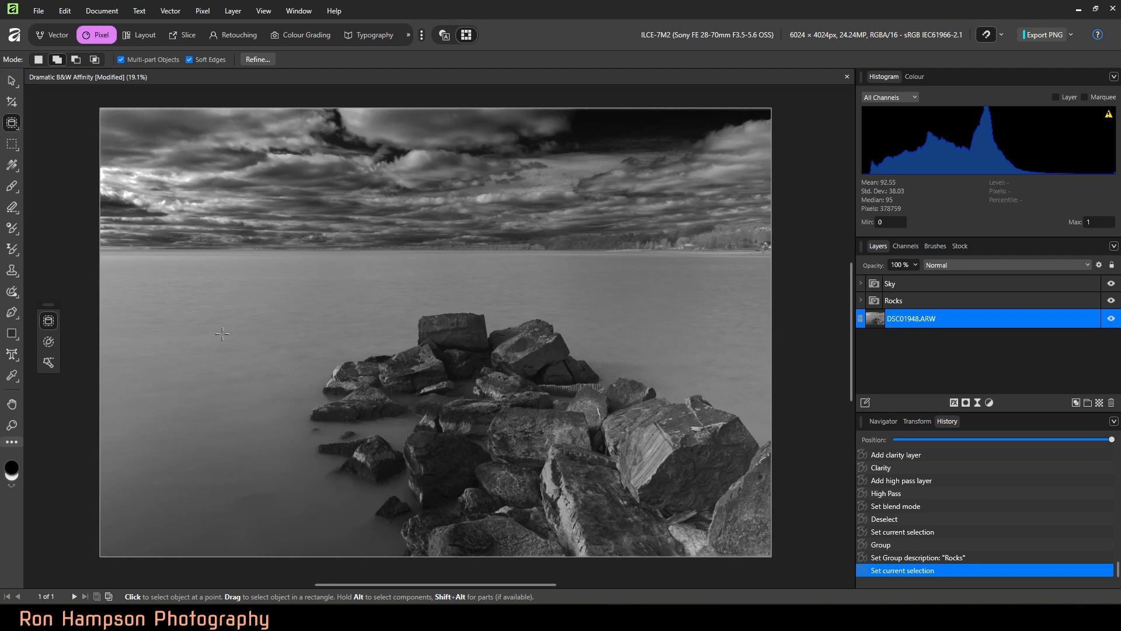
{"action": "left_click", "coordinate": [222, 333]}
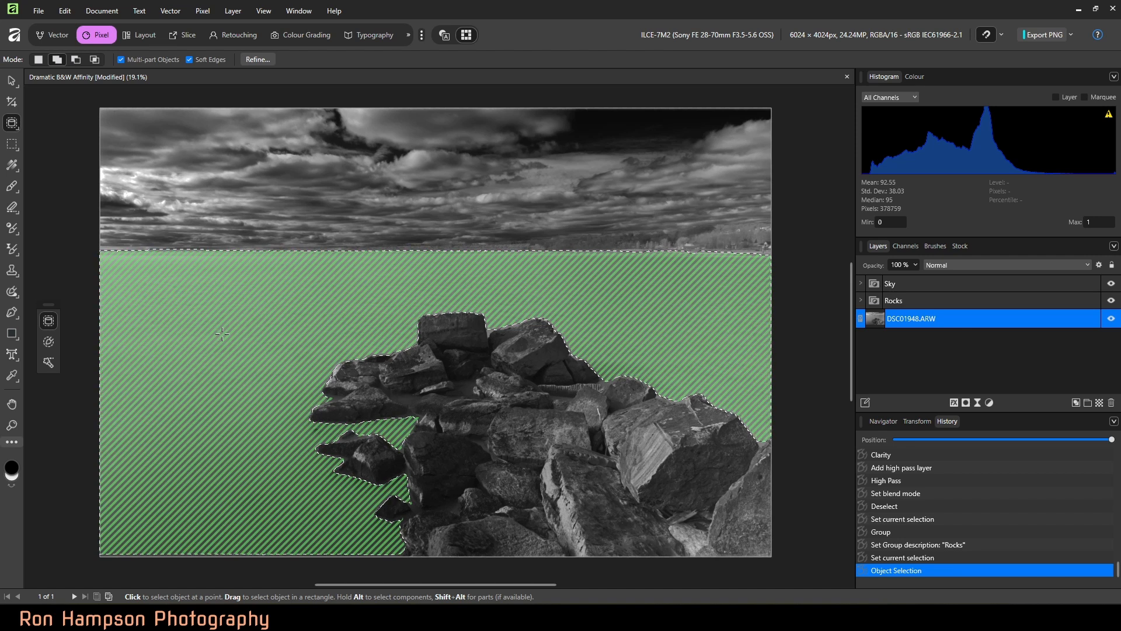
{"action": "left_click", "coordinate": [967, 367]}
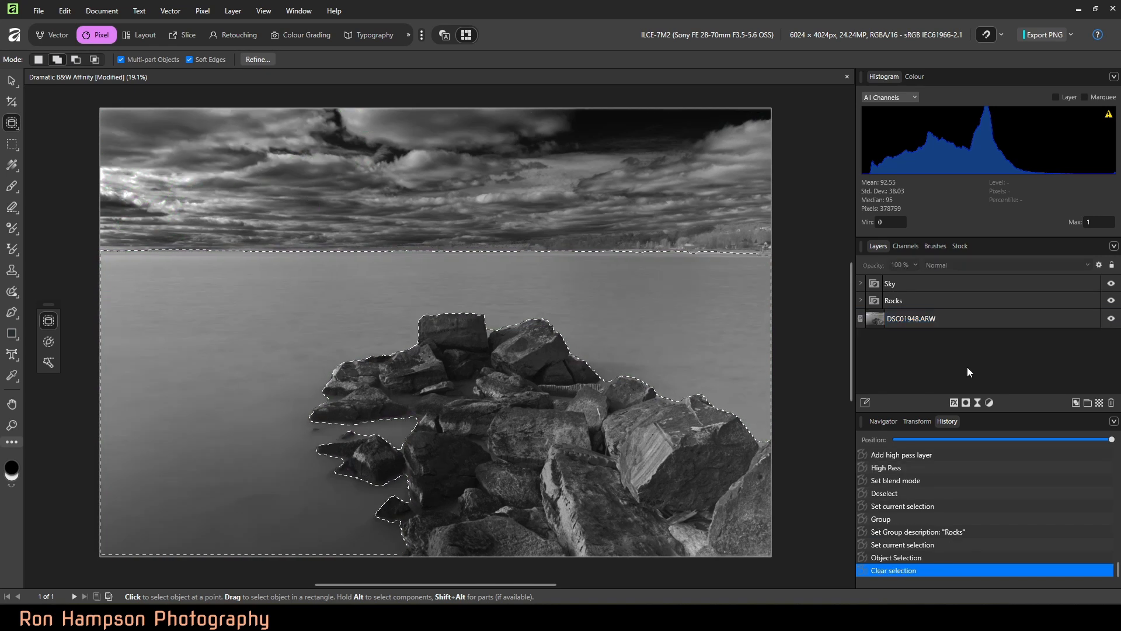
{"action": "left_click", "coordinate": [978, 401]}
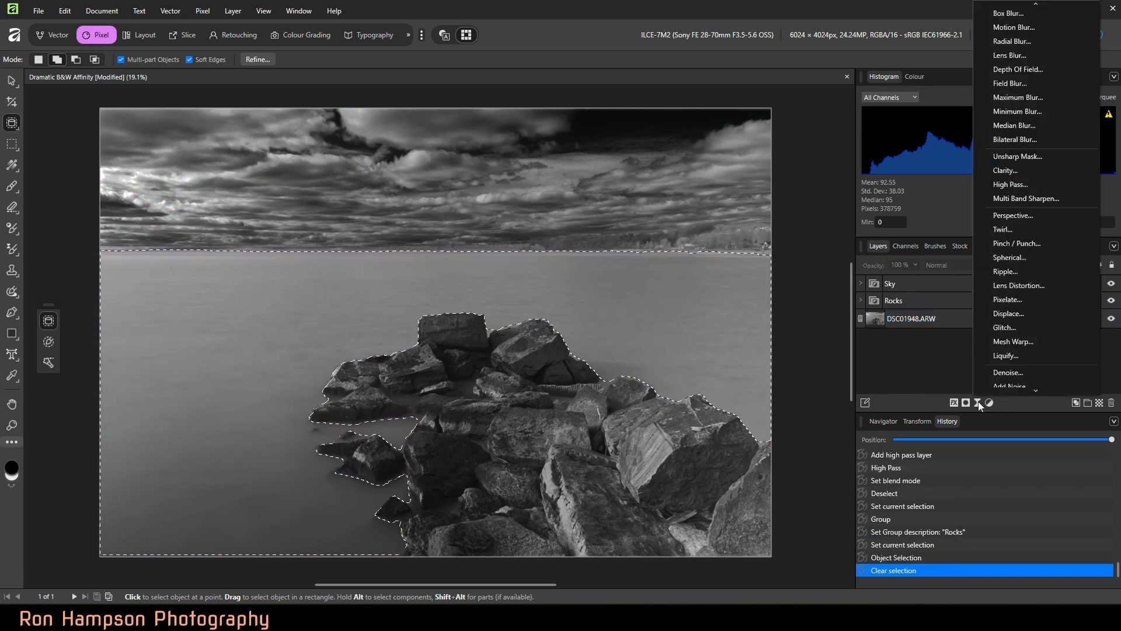
{"action": "left_click", "coordinate": [1034, 167]}
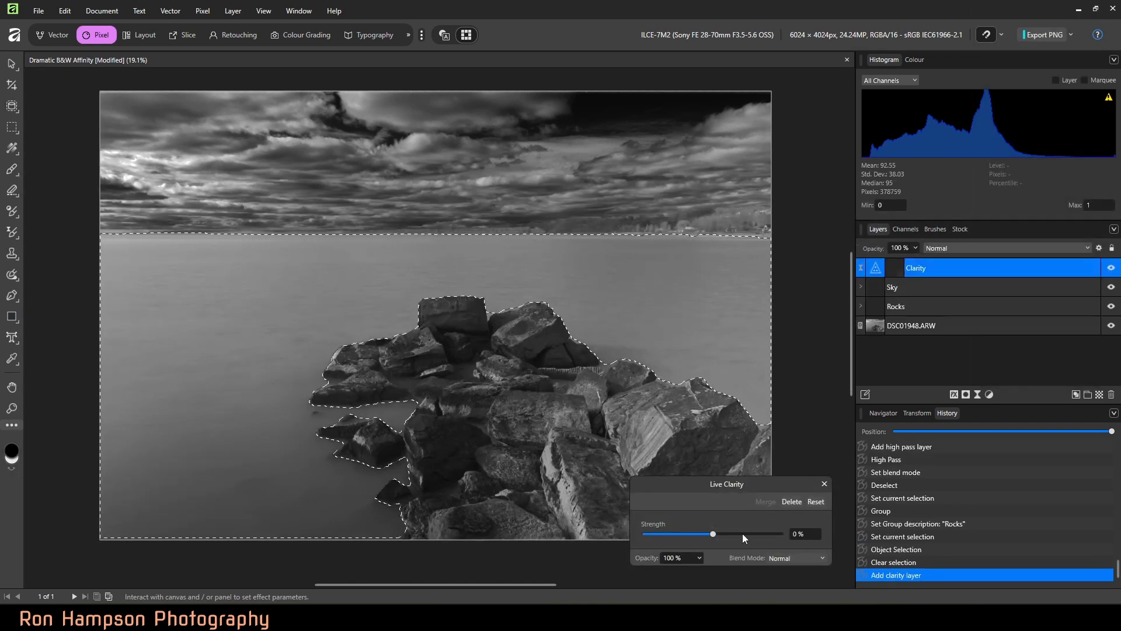
{"action": "left_click_drag", "start_coordinate": [713, 536], "coordinate": [656, 537]}
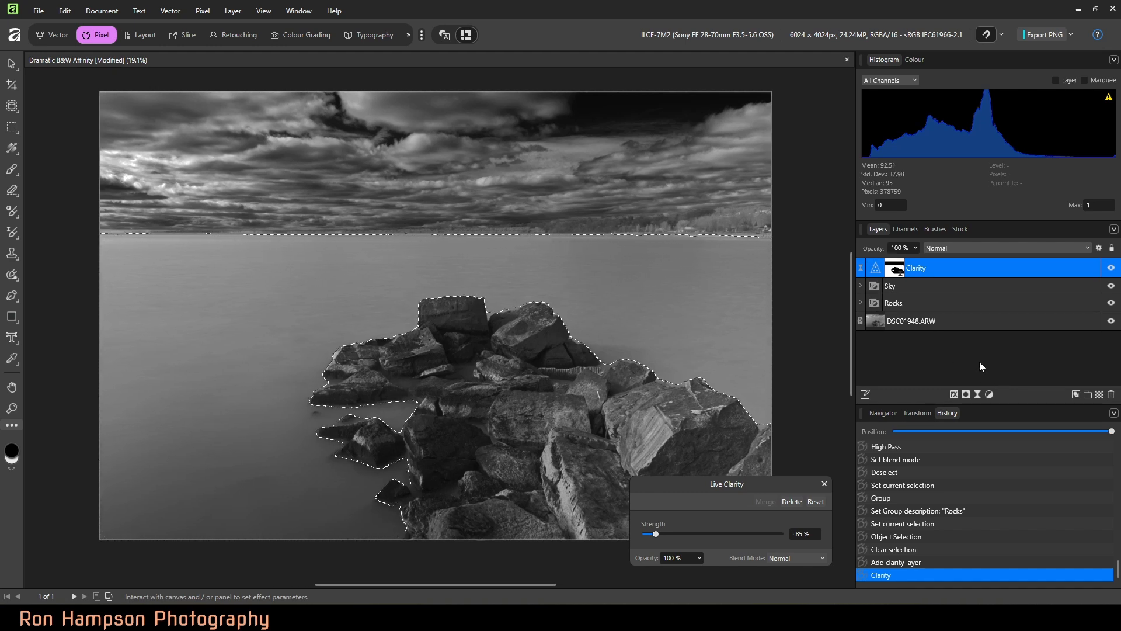
Step: Add a Brightness / Contrast adjustment to the selected water with 5% brightness and 62% contrast, and clear the selection
{"action": "left_click", "coordinate": [988, 394]}
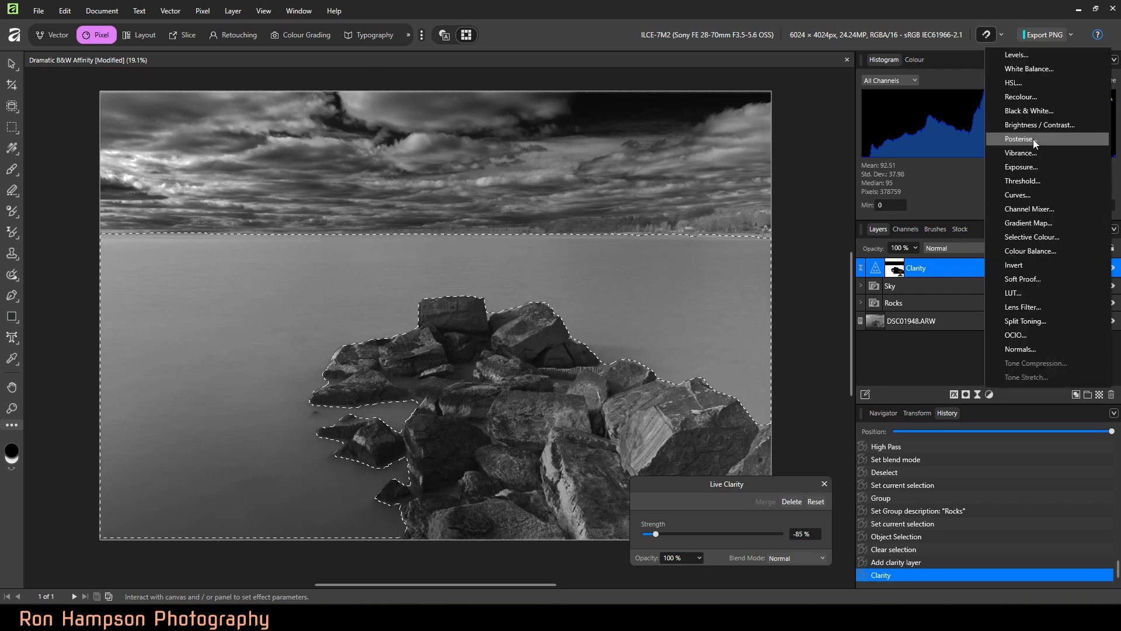
{"action": "left_click", "coordinate": [1037, 124]}
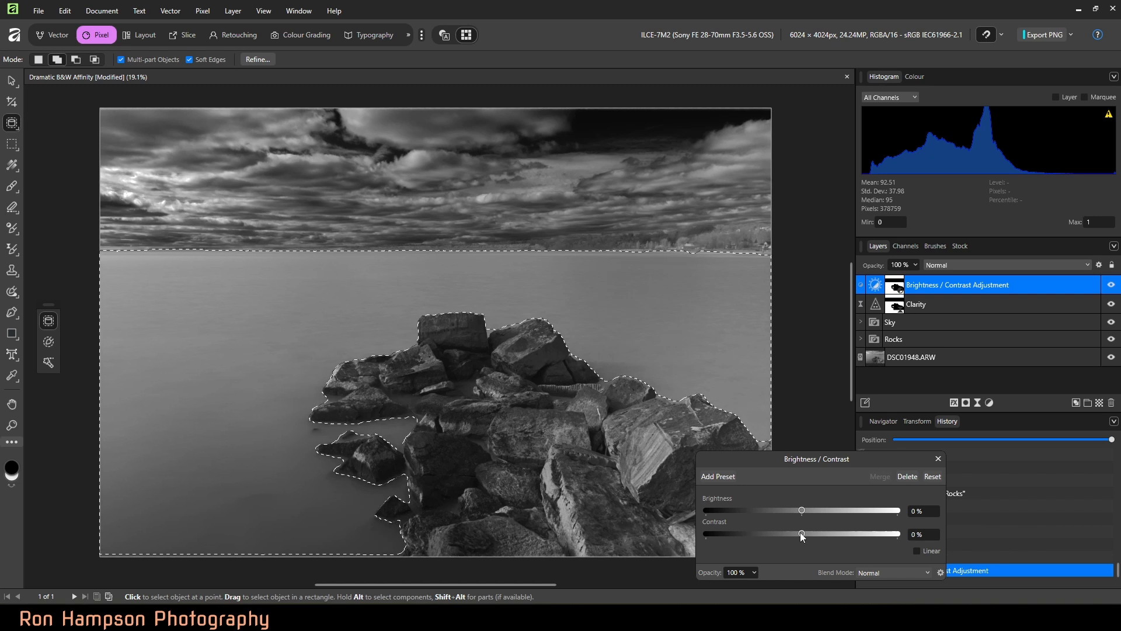
{"action": "left_click_drag", "start_coordinate": [800, 531], "coordinate": [807, 509]}
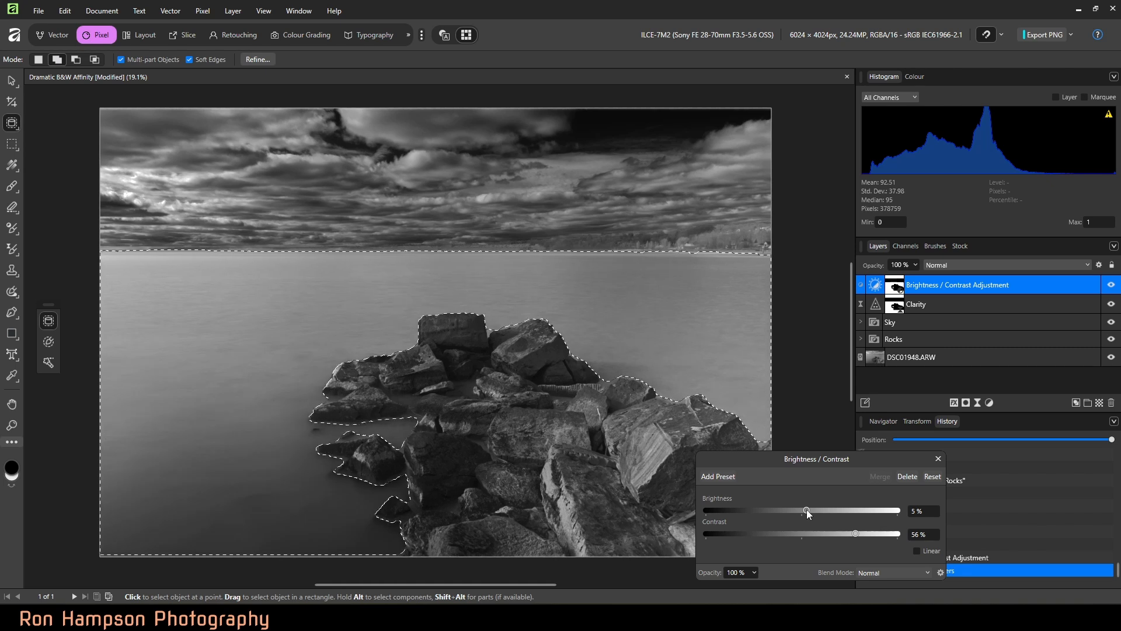
{"action": "left_click_drag", "start_coordinate": [857, 532], "coordinate": [860, 533]}
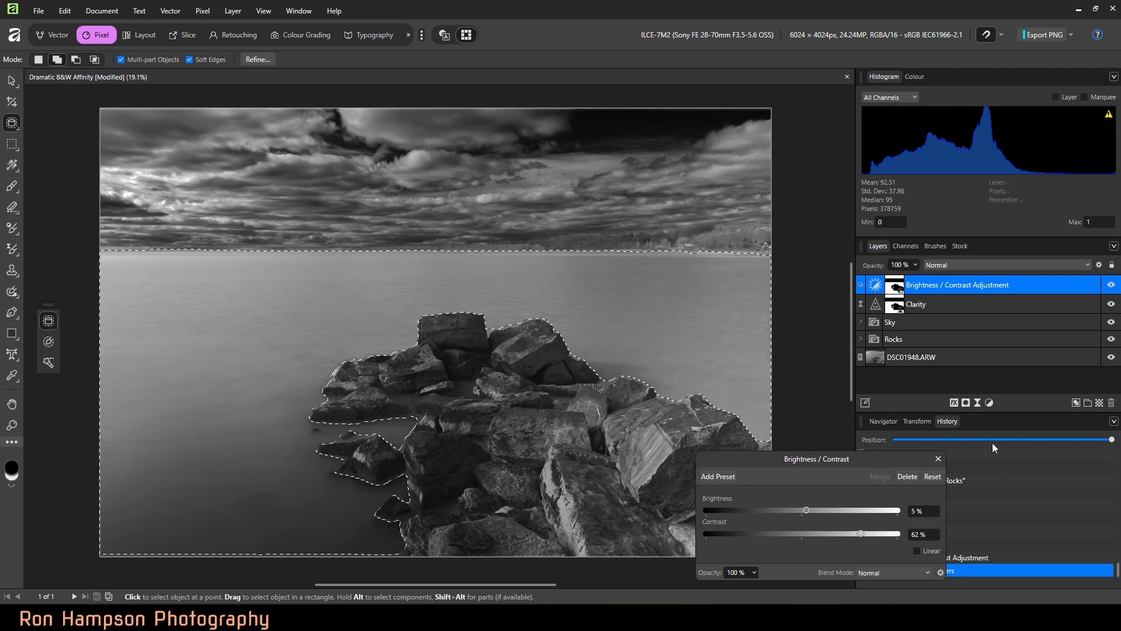
{"action": "left_click", "coordinate": [937, 461]}
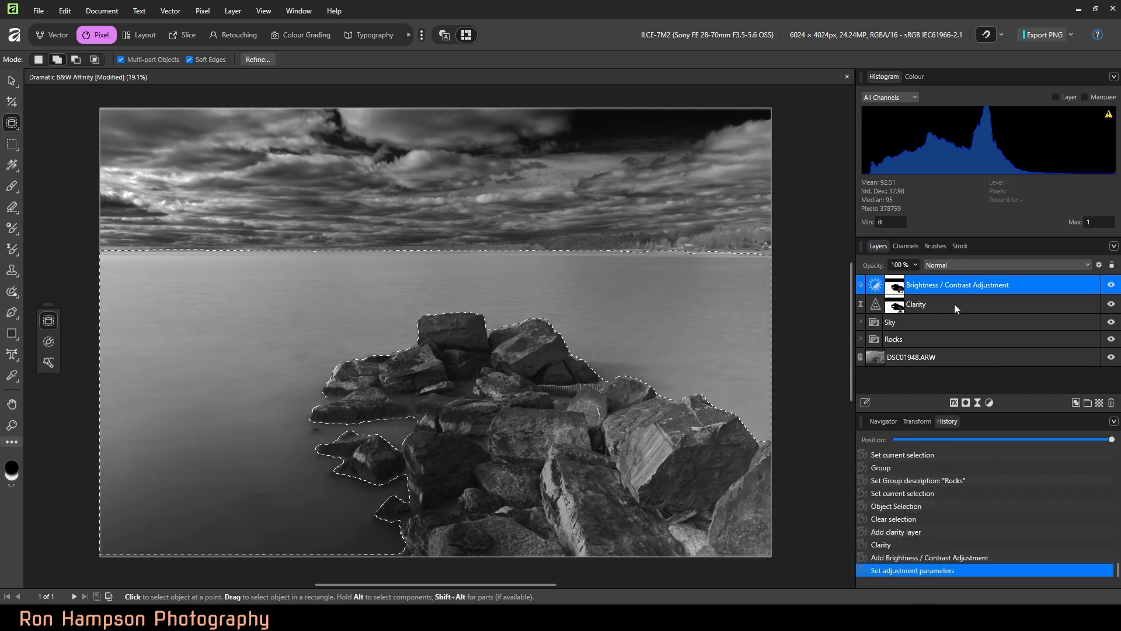
{"action": "key", "text": "ctrl+d"}
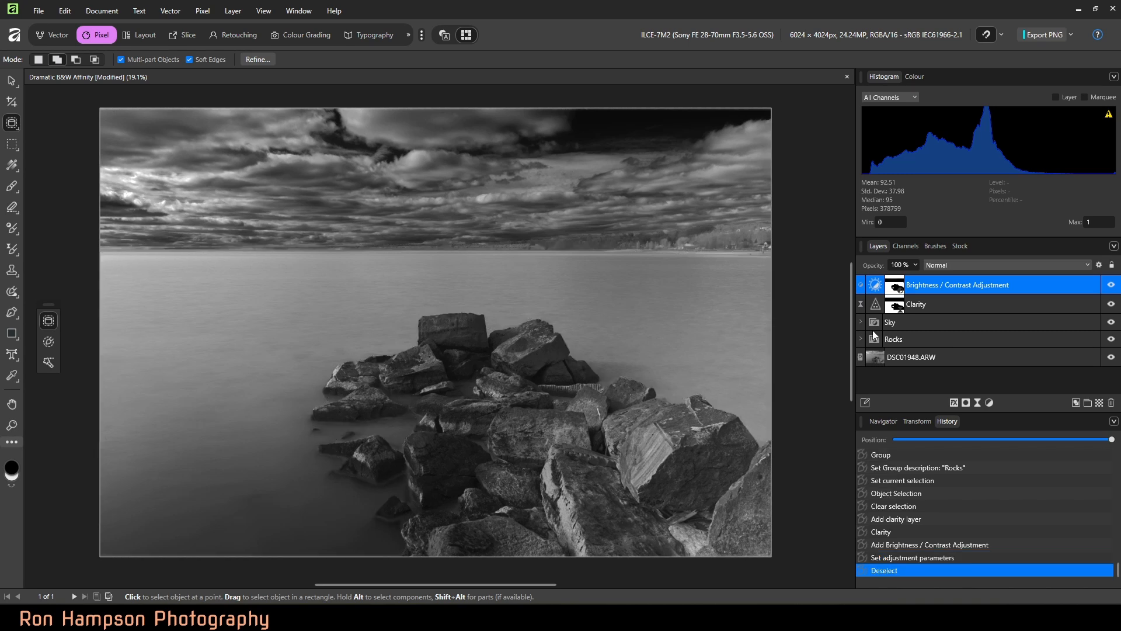
Step: Group the water's Brightness / Contrast and Clarity layers and name the group Water
{"action": "left_click", "coordinate": [941, 302], "text": "shift"}
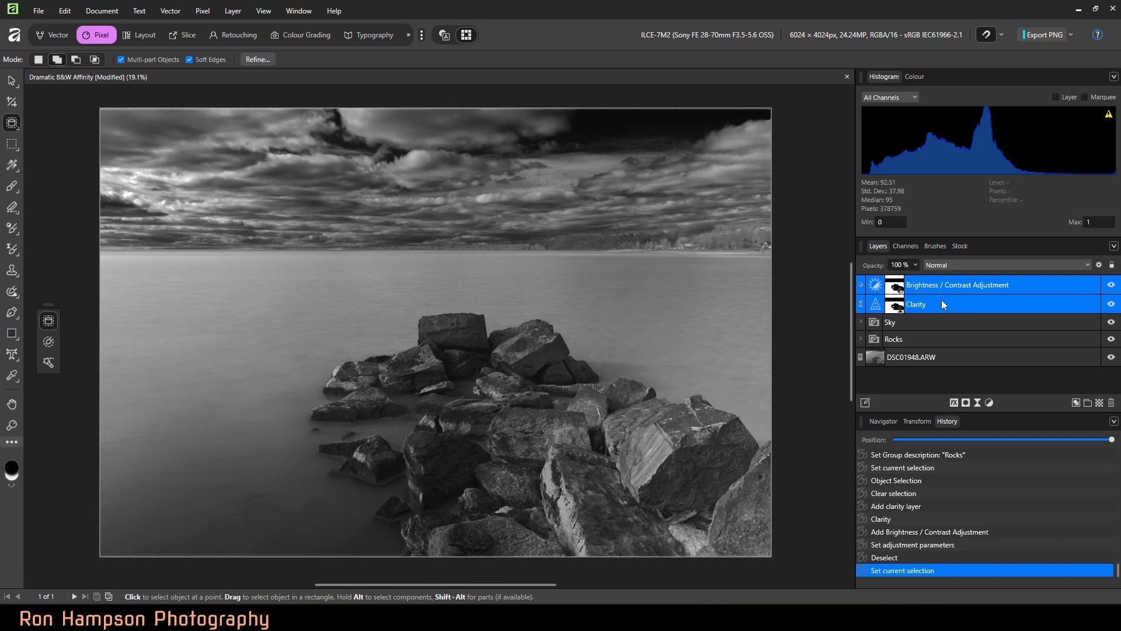
{"action": "key", "text": "ctrl+g"}
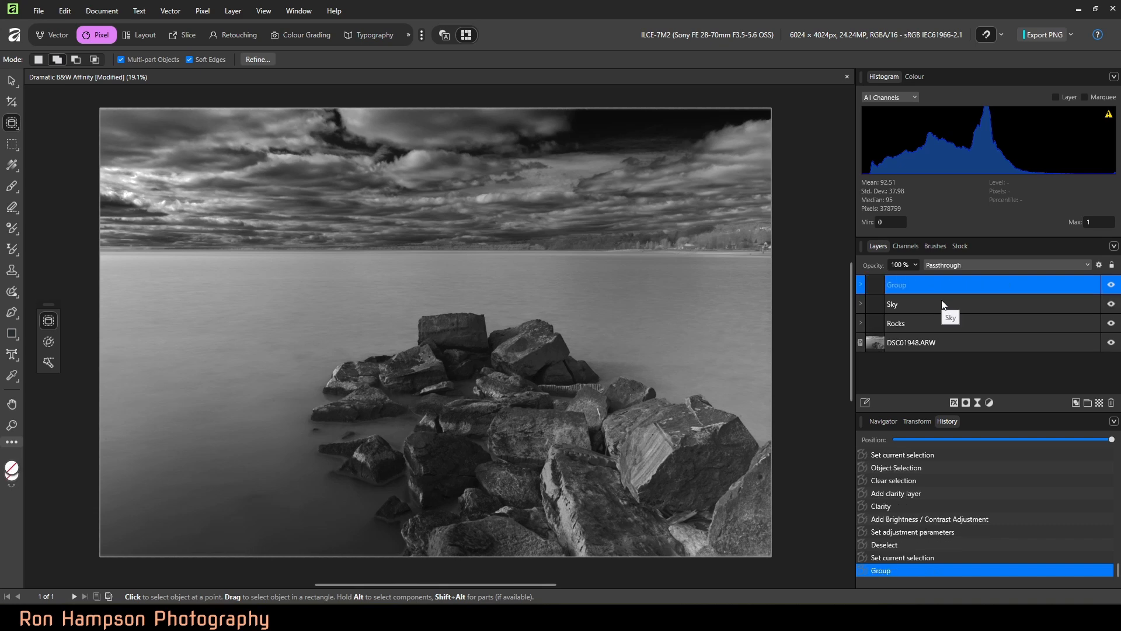
{"action": "double_click", "coordinate": [895, 282]}
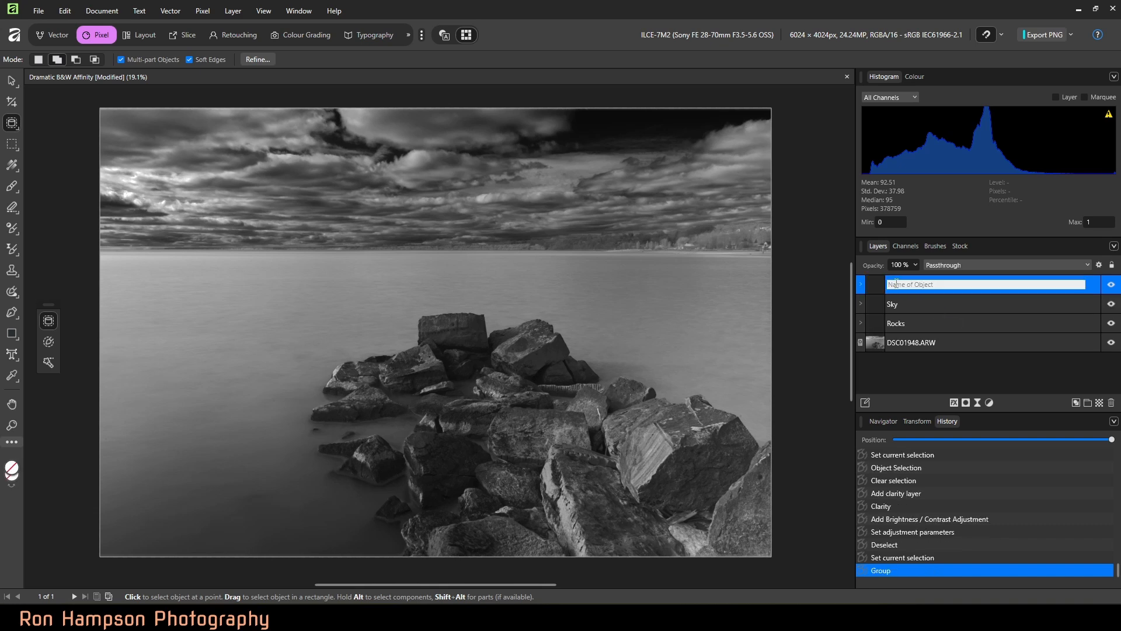
{"action": "type", "text": "Water"}
{"action": "key", "text": "Return"}
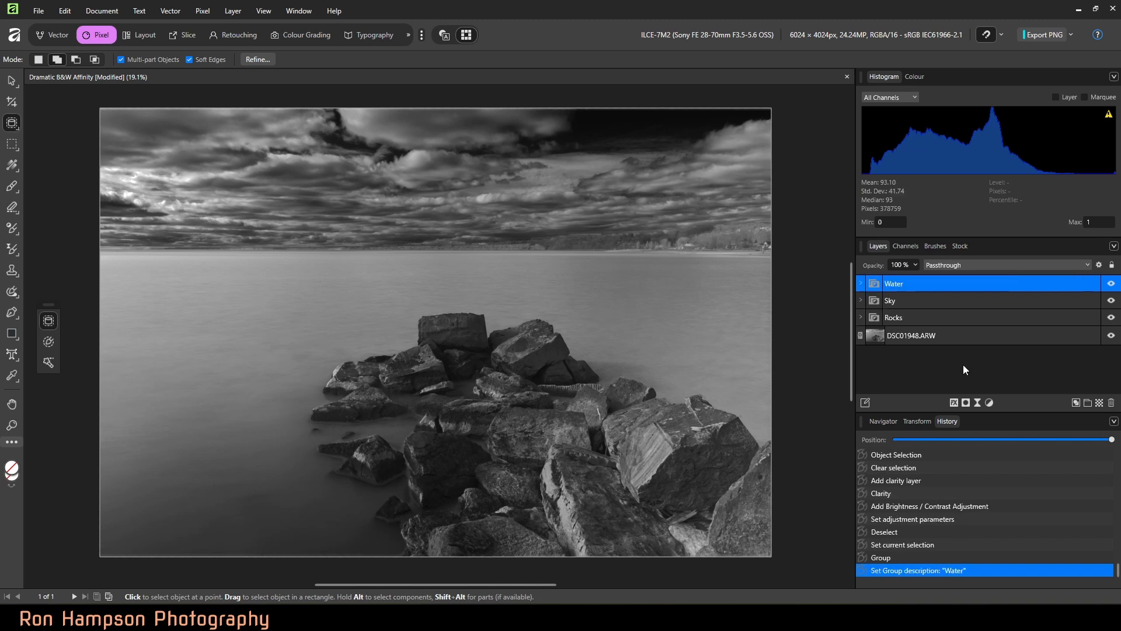
Step: Add a live Vignette filter above all layers with exposure about -0.361 and hardness 36%
{"action": "left_click", "coordinate": [956, 353]}
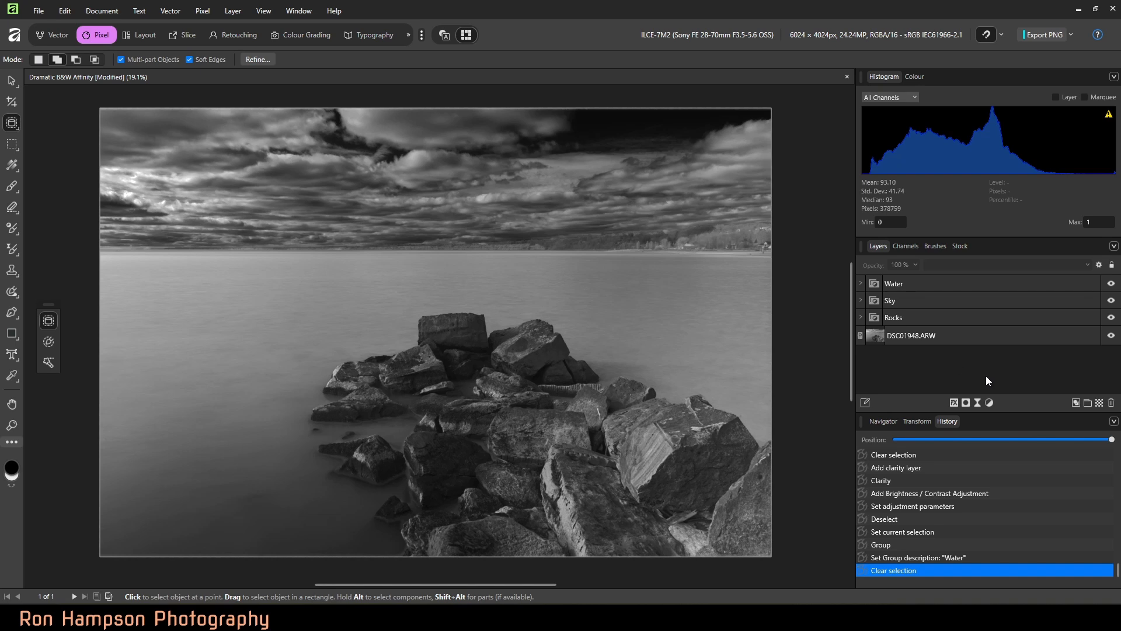
{"action": "left_click", "coordinate": [978, 403]}
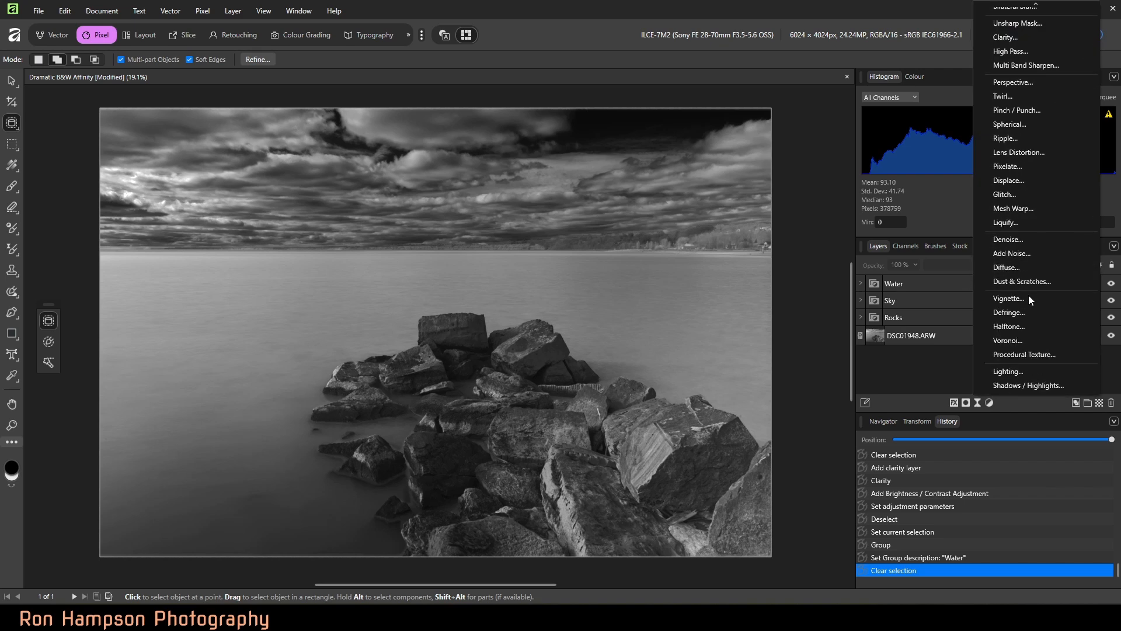
{"action": "left_click", "coordinate": [1025, 300]}
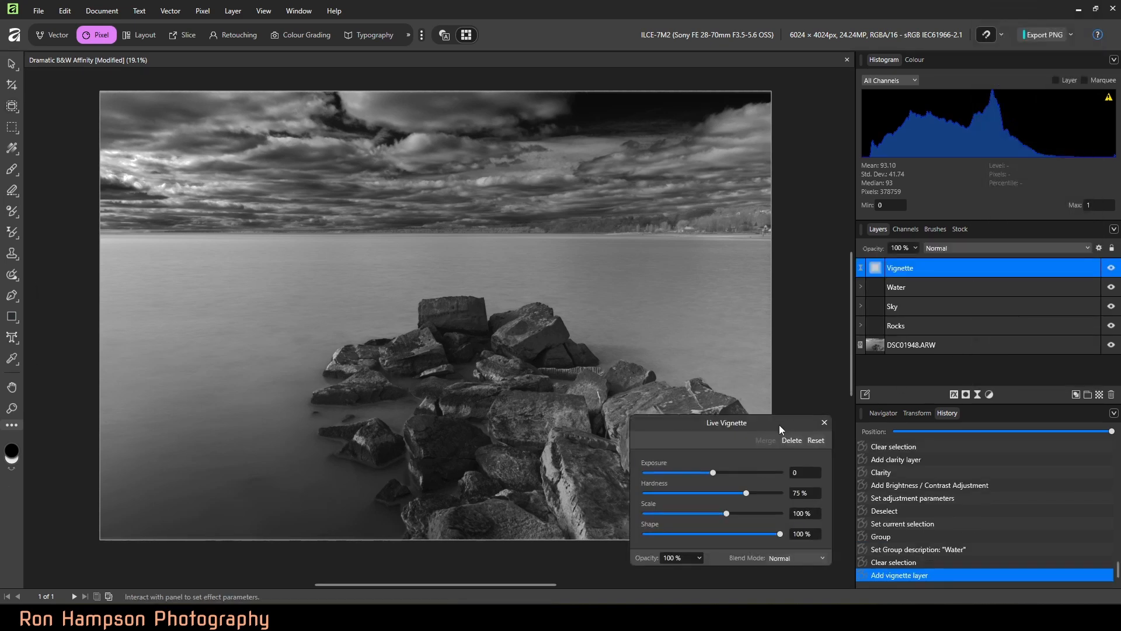
{"action": "left_click_drag", "start_coordinate": [713, 472], "coordinate": [702, 476]}
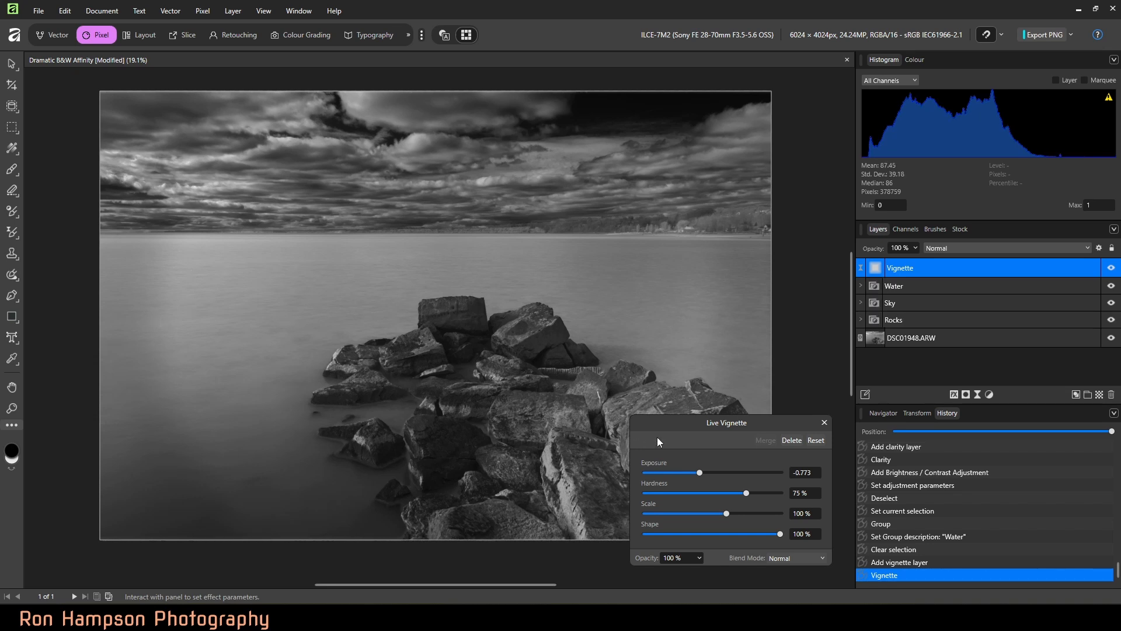
{"action": "left_click_drag", "start_coordinate": [748, 494], "coordinate": [694, 494]}
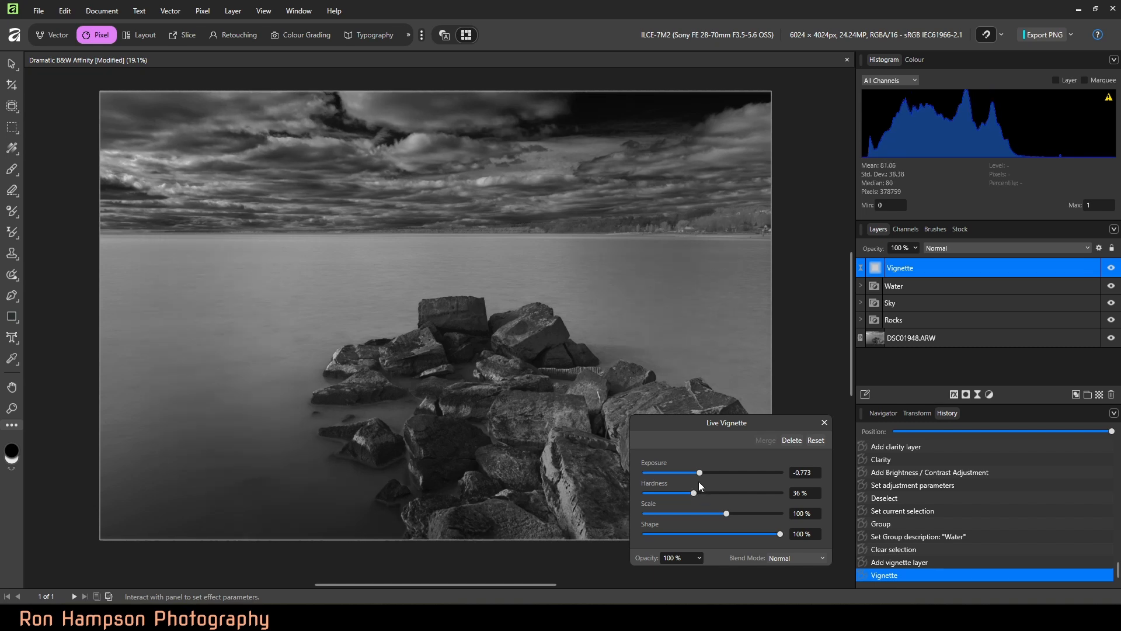
{"action": "left_click_drag", "start_coordinate": [699, 472], "coordinate": [704, 474]}
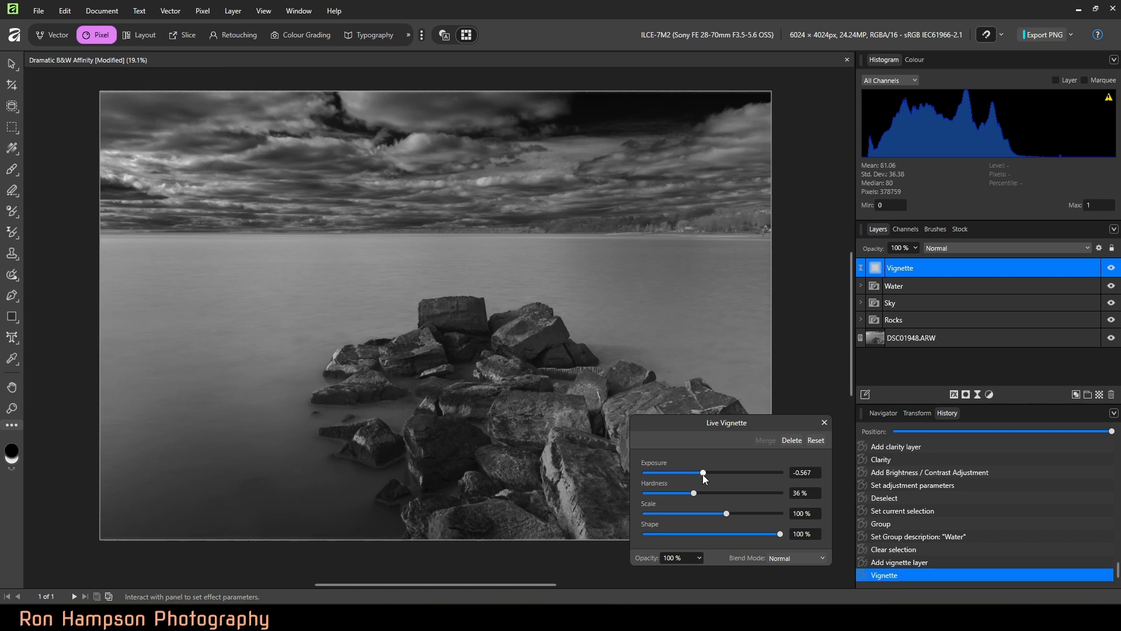
{"action": "left_click_drag", "start_coordinate": [703, 475], "coordinate": [707, 475]}
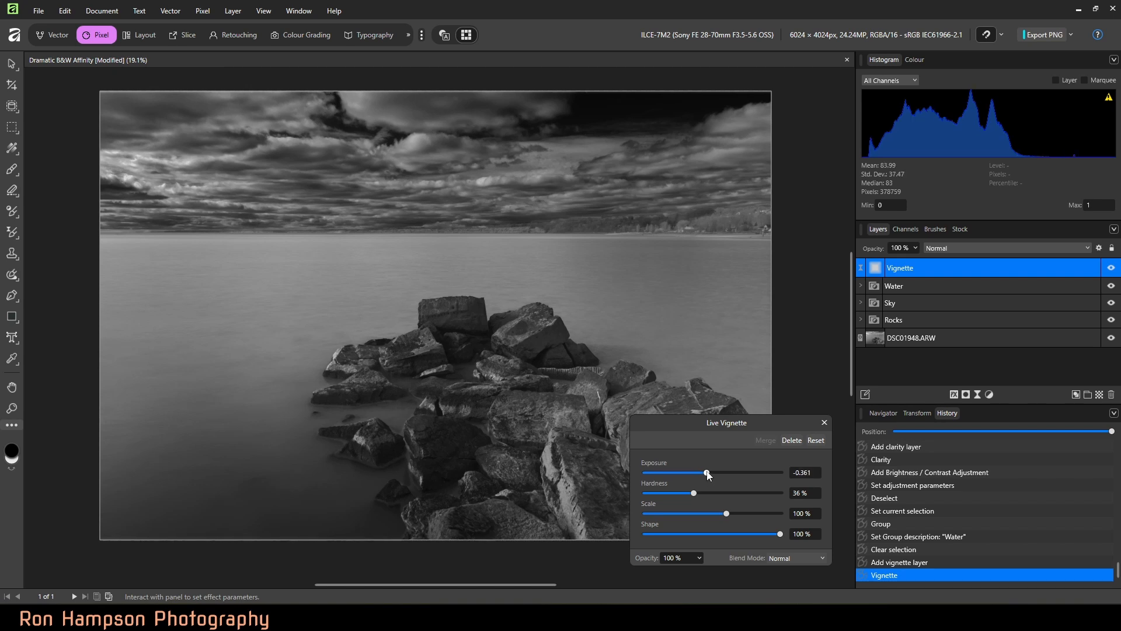
{"action": "left_click", "coordinate": [824, 422]}
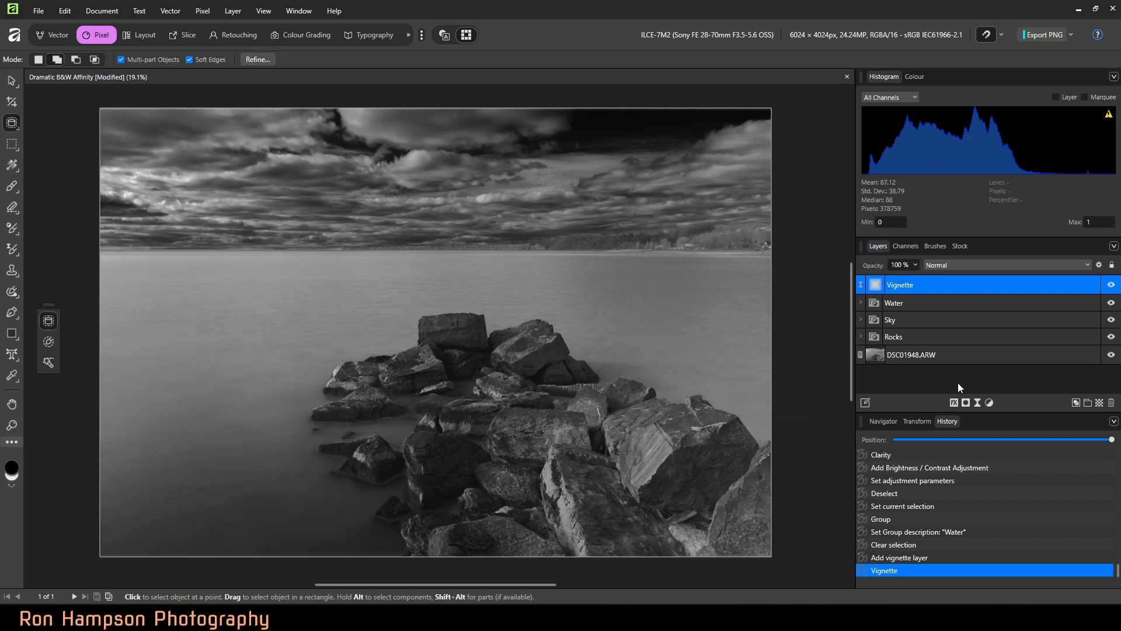
Step: Compare before and after by hiding and reshowing the Vignette layer and the Water, Sky and Rocks groups together
{"action": "left_click", "coordinate": [972, 341], "text": "shift"}
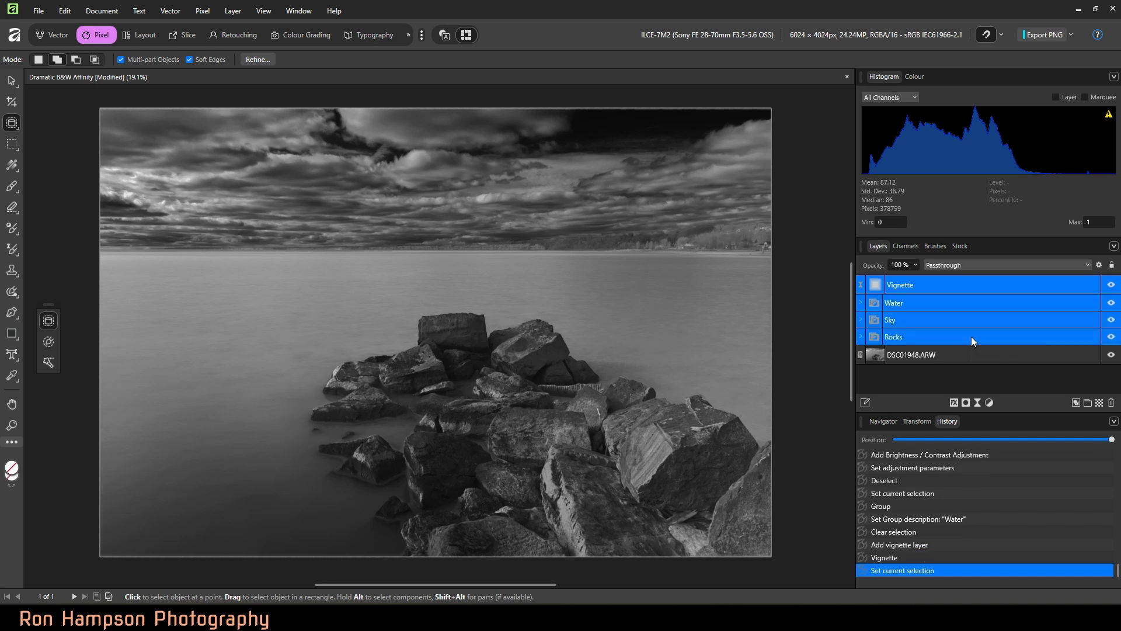
{"action": "left_click", "coordinate": [1111, 284]}
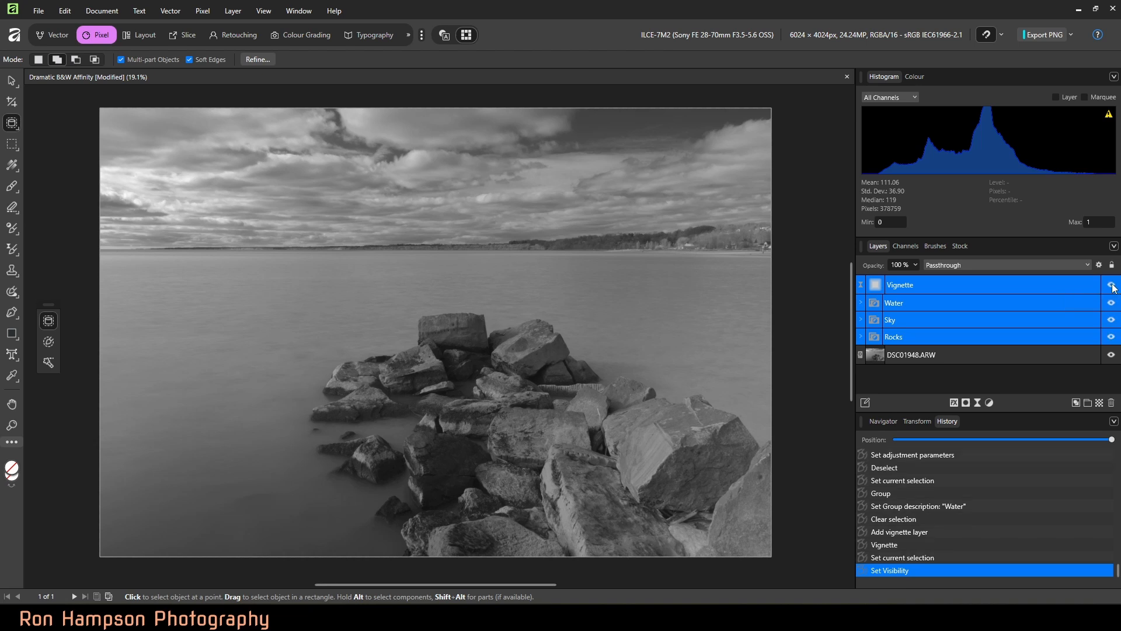
{"action": "left_click", "coordinate": [1111, 285]}
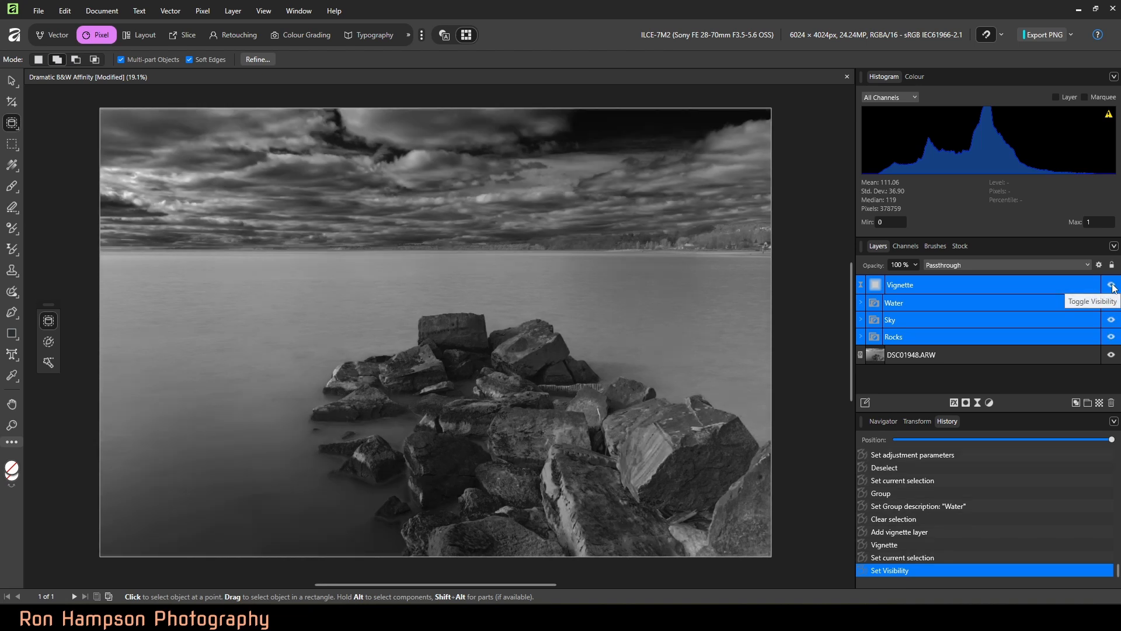